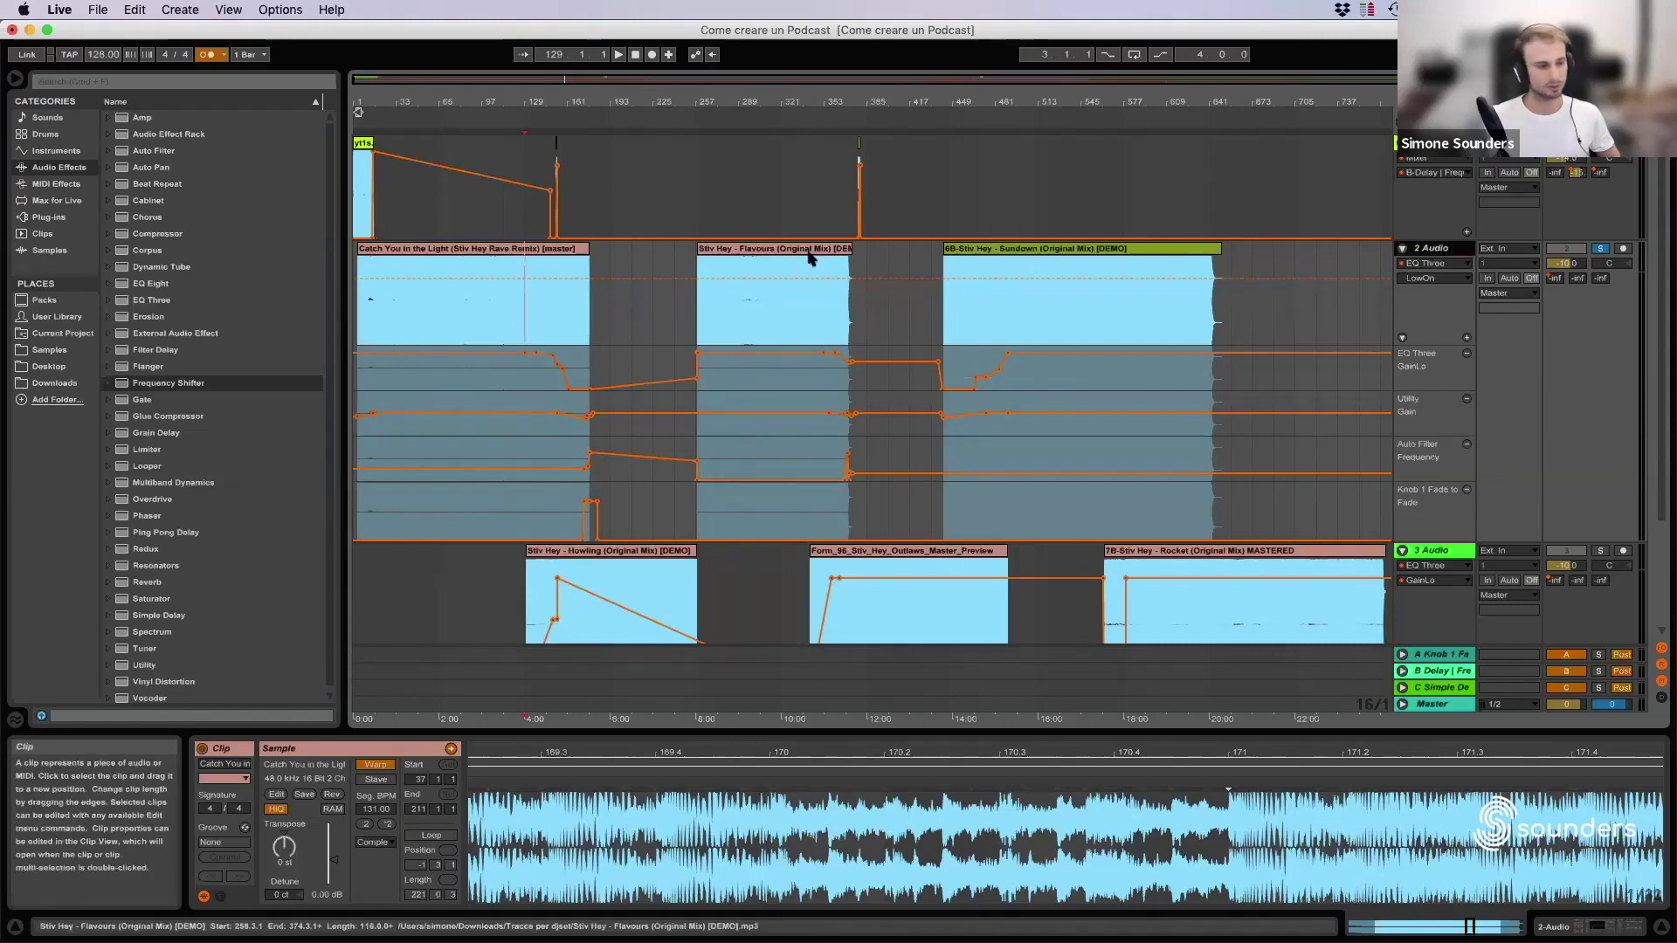
Switch to Session View and rename the first audio track INTRO VOICE.
key(Tab)
right_click(391, 99)
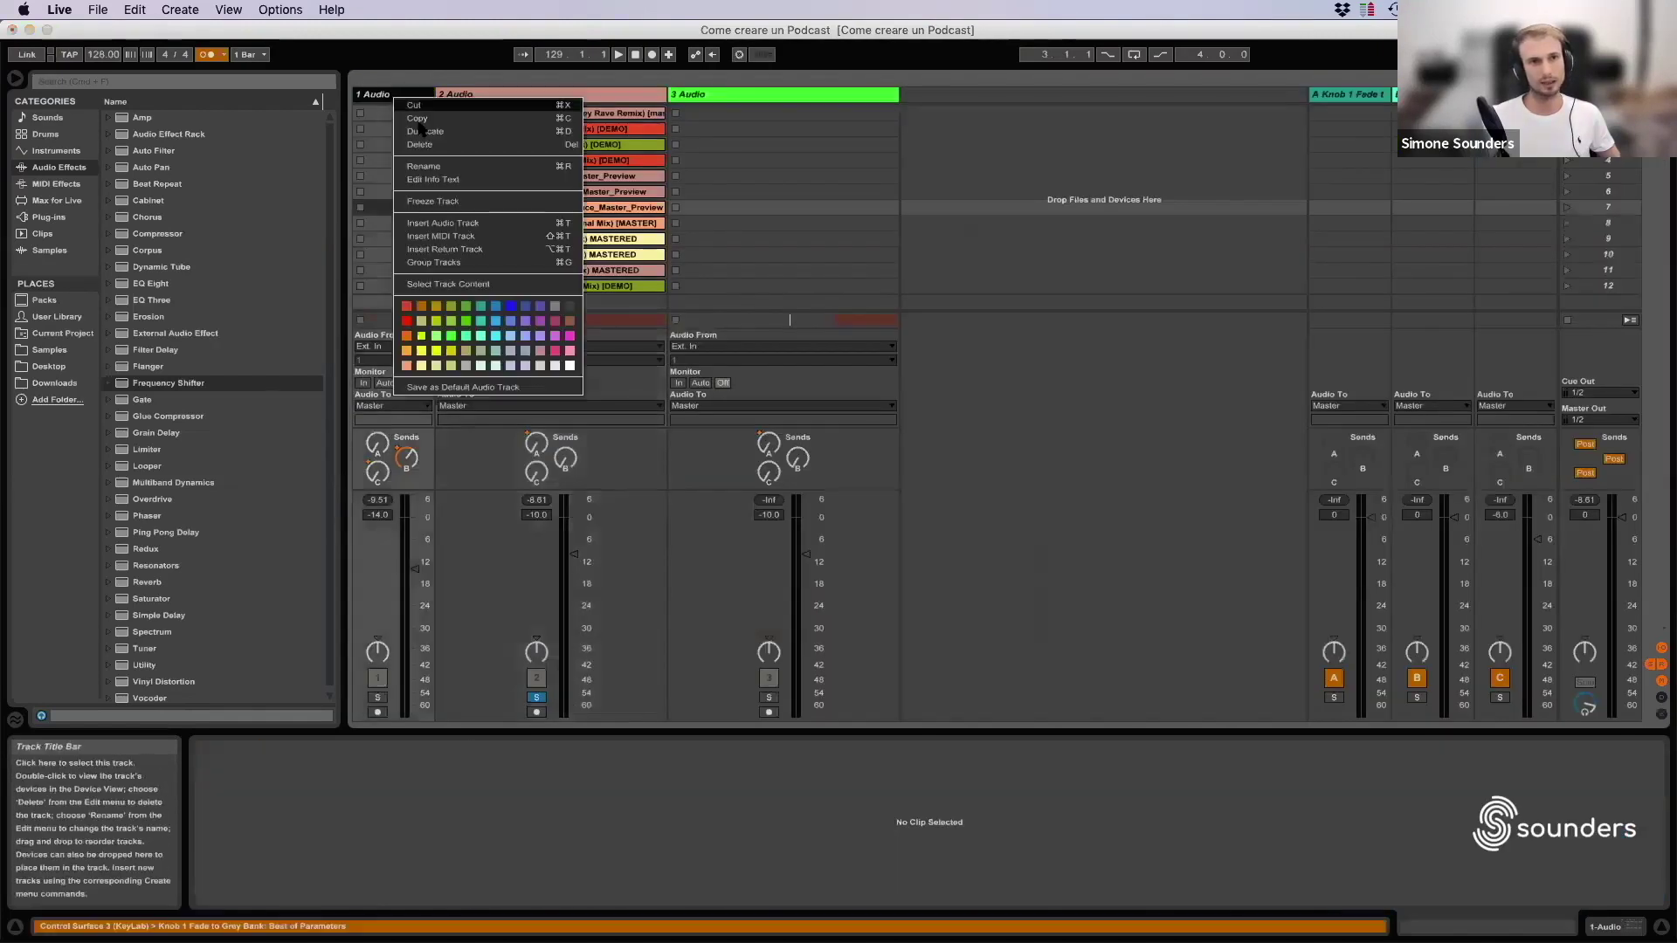
click(460, 165)
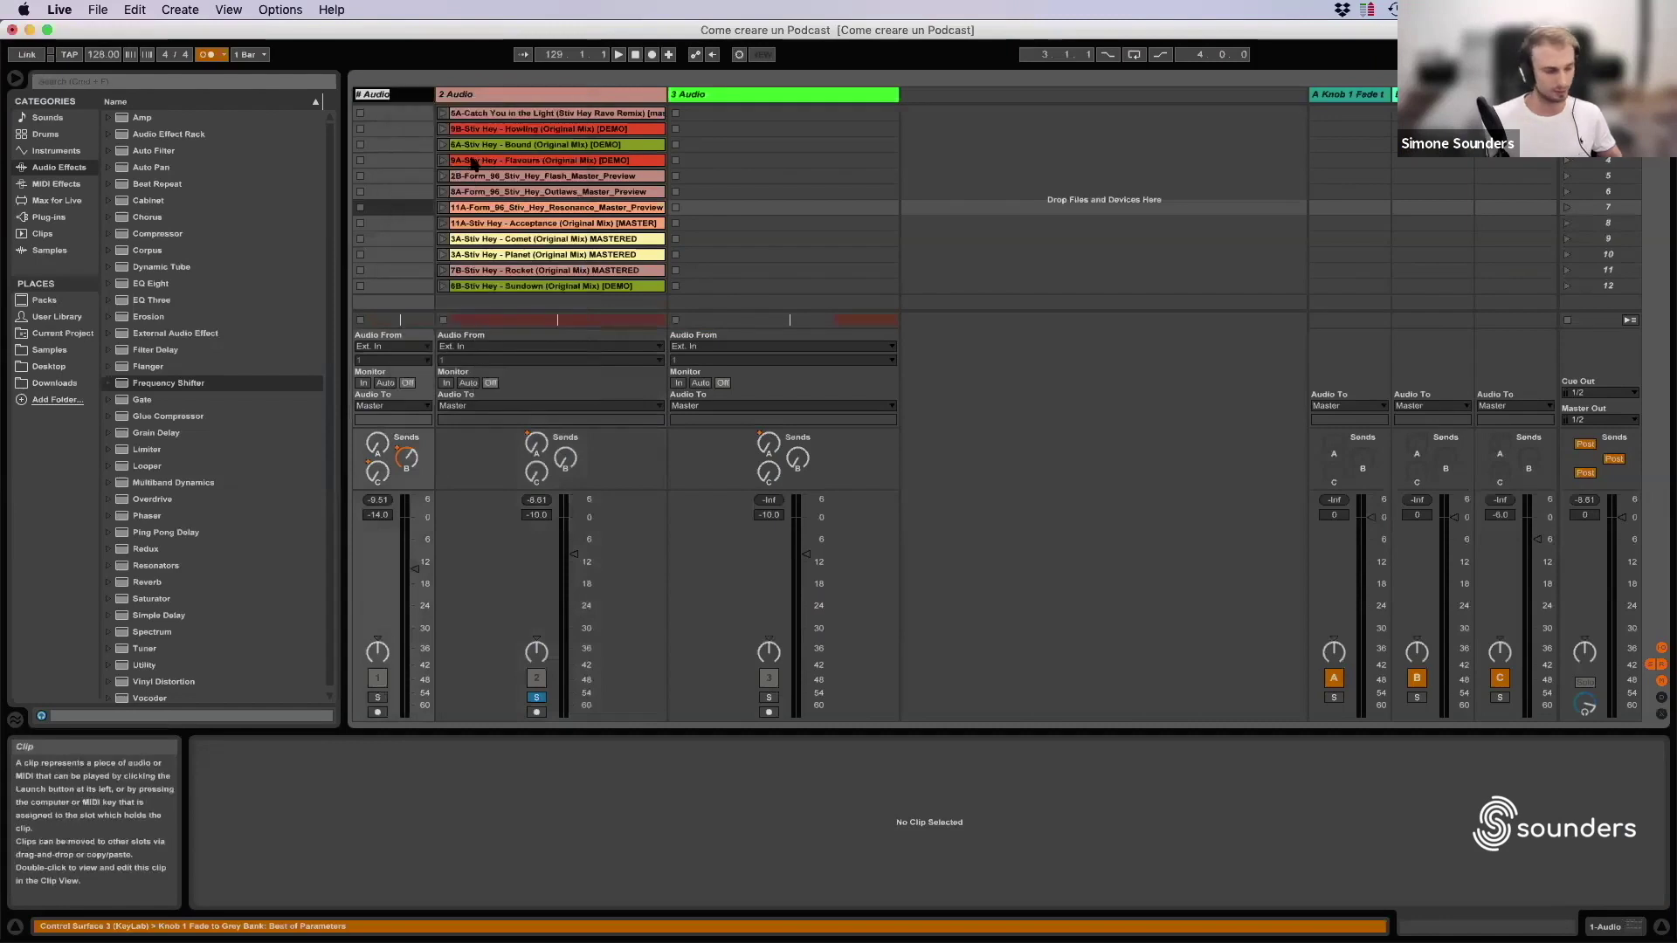
text(INTRO V)
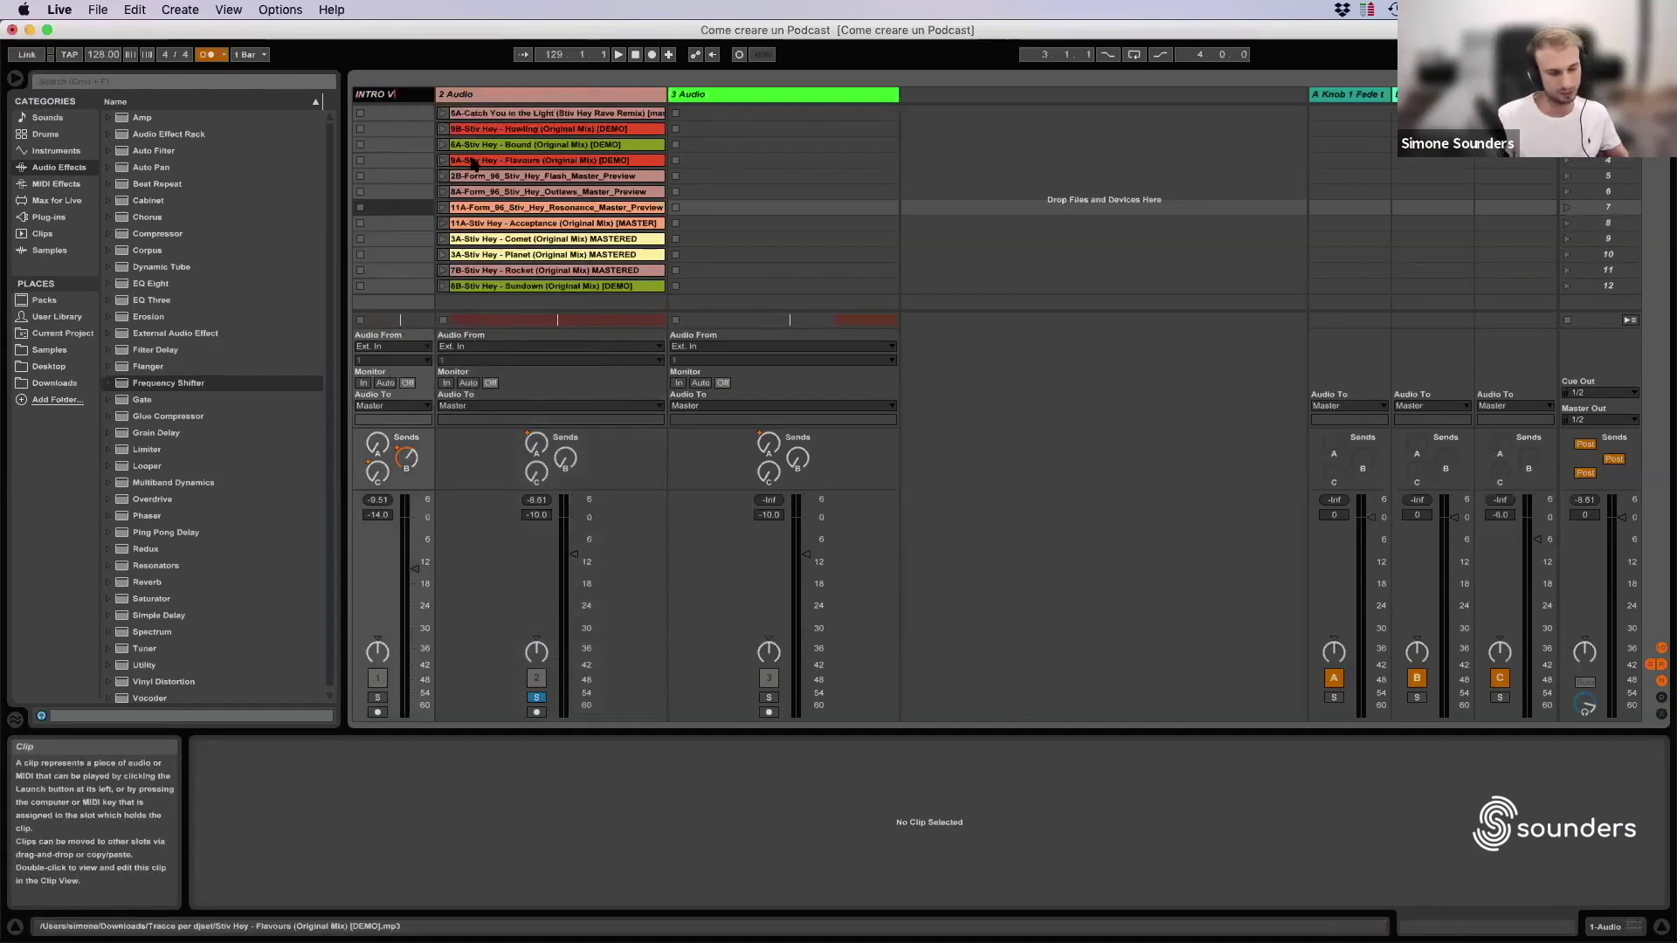
text(OICE)
key(Return)
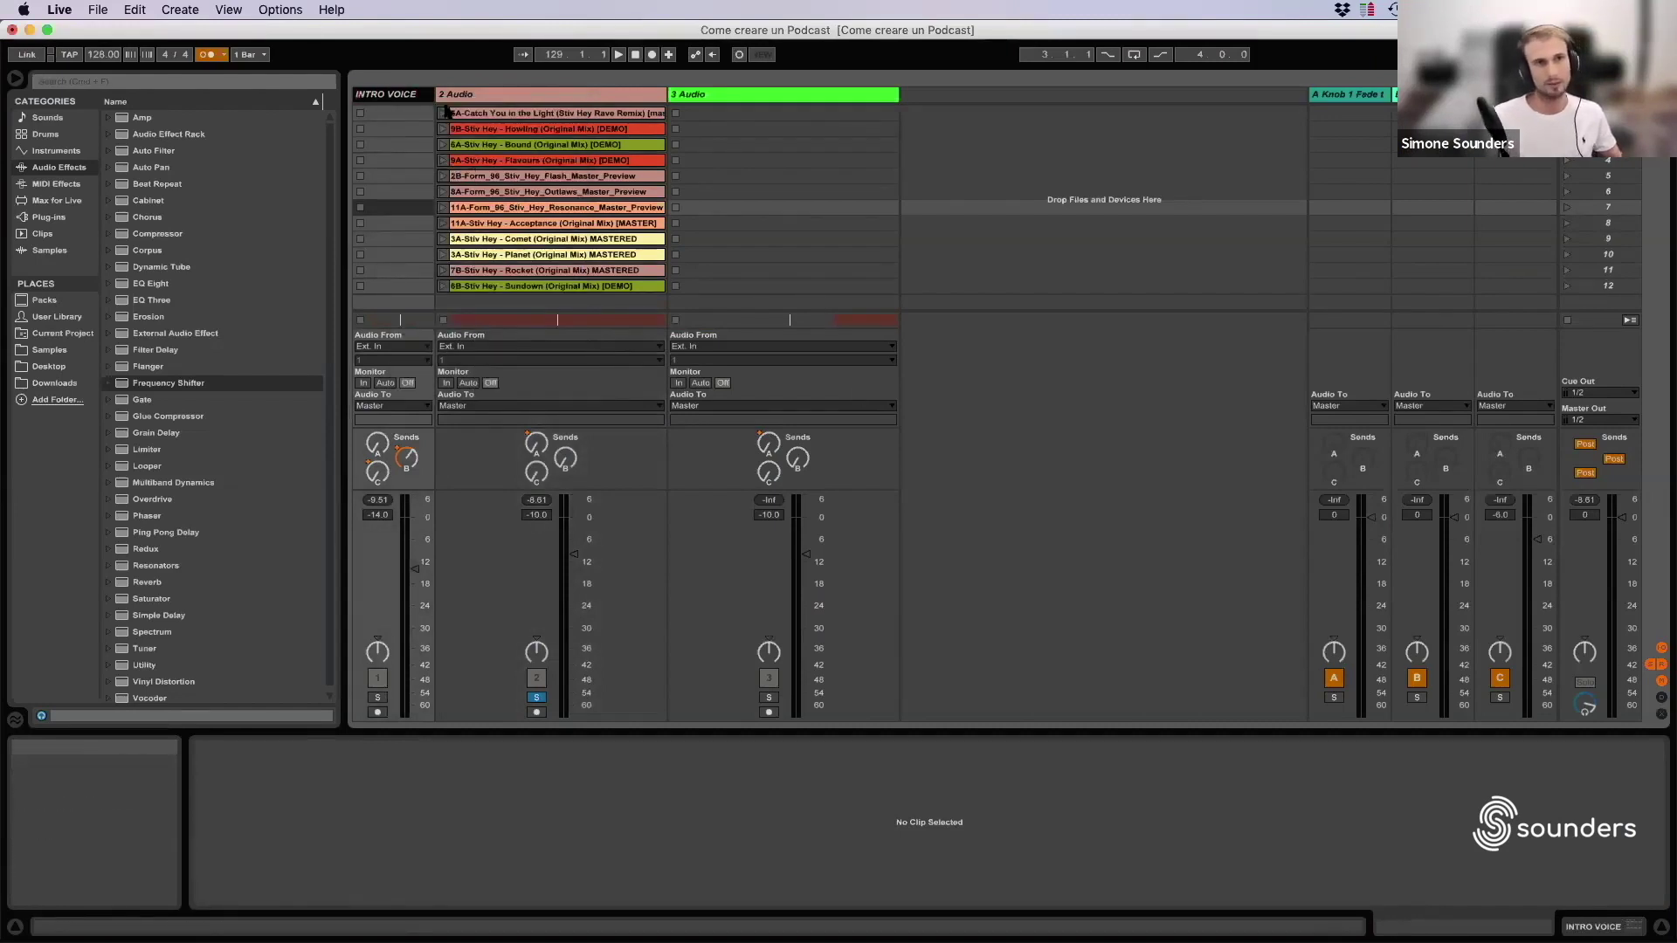
Rename the second audio track DECK1.
click(494, 94)
right_click(494, 95)
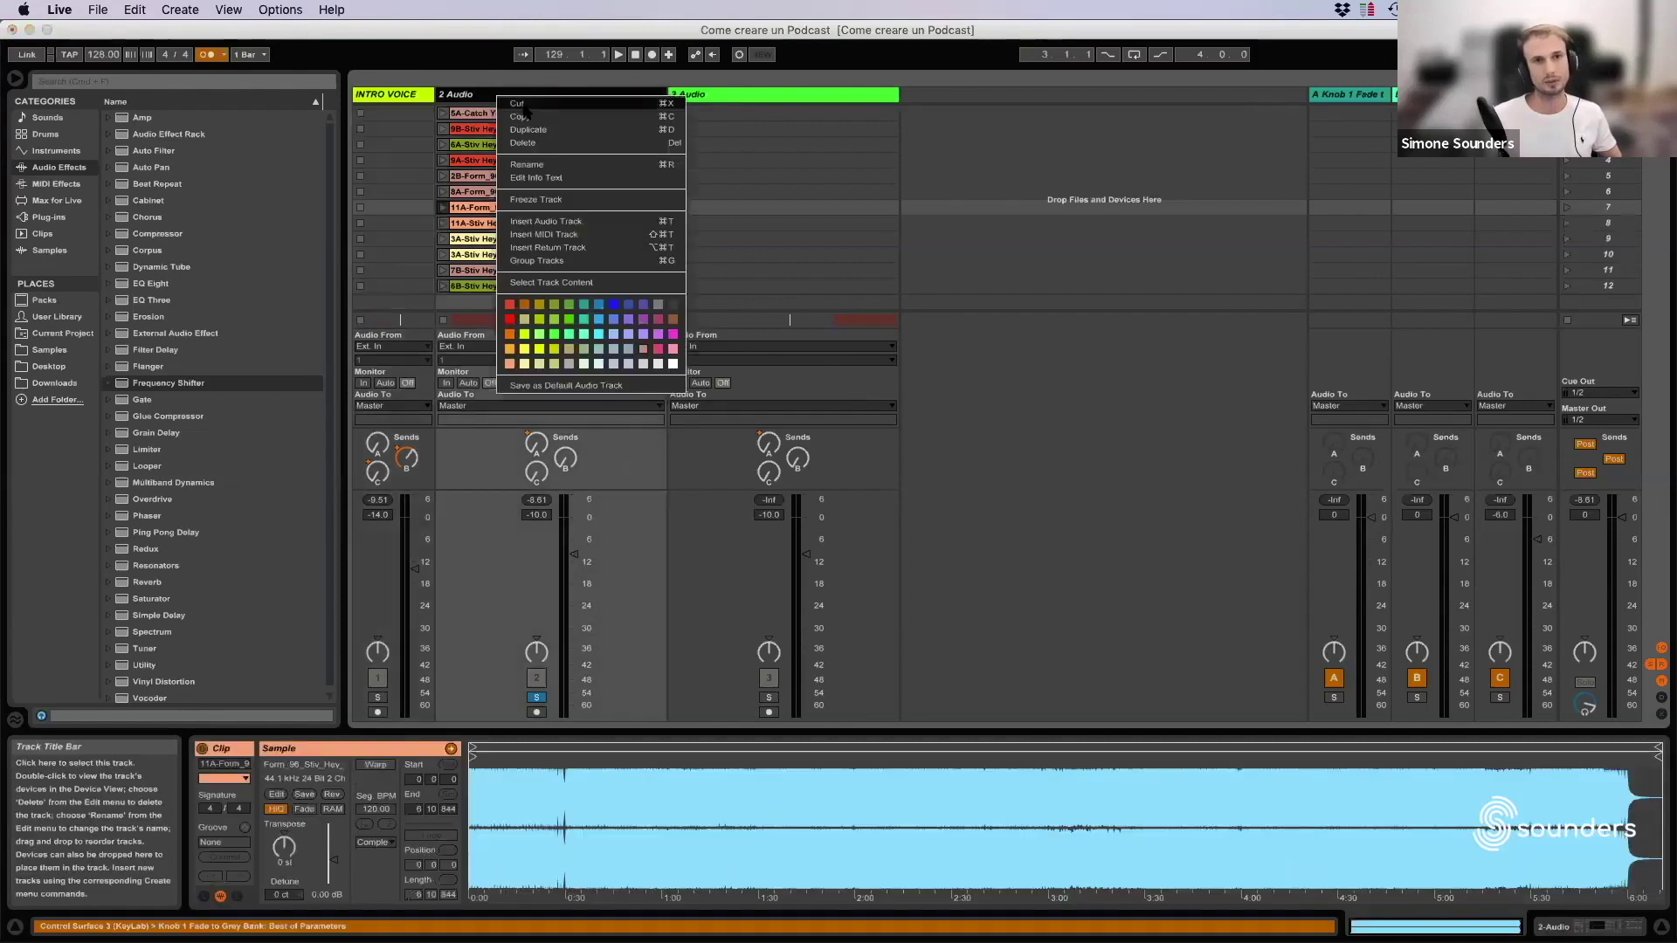
click(545, 164)
text(DECK1)
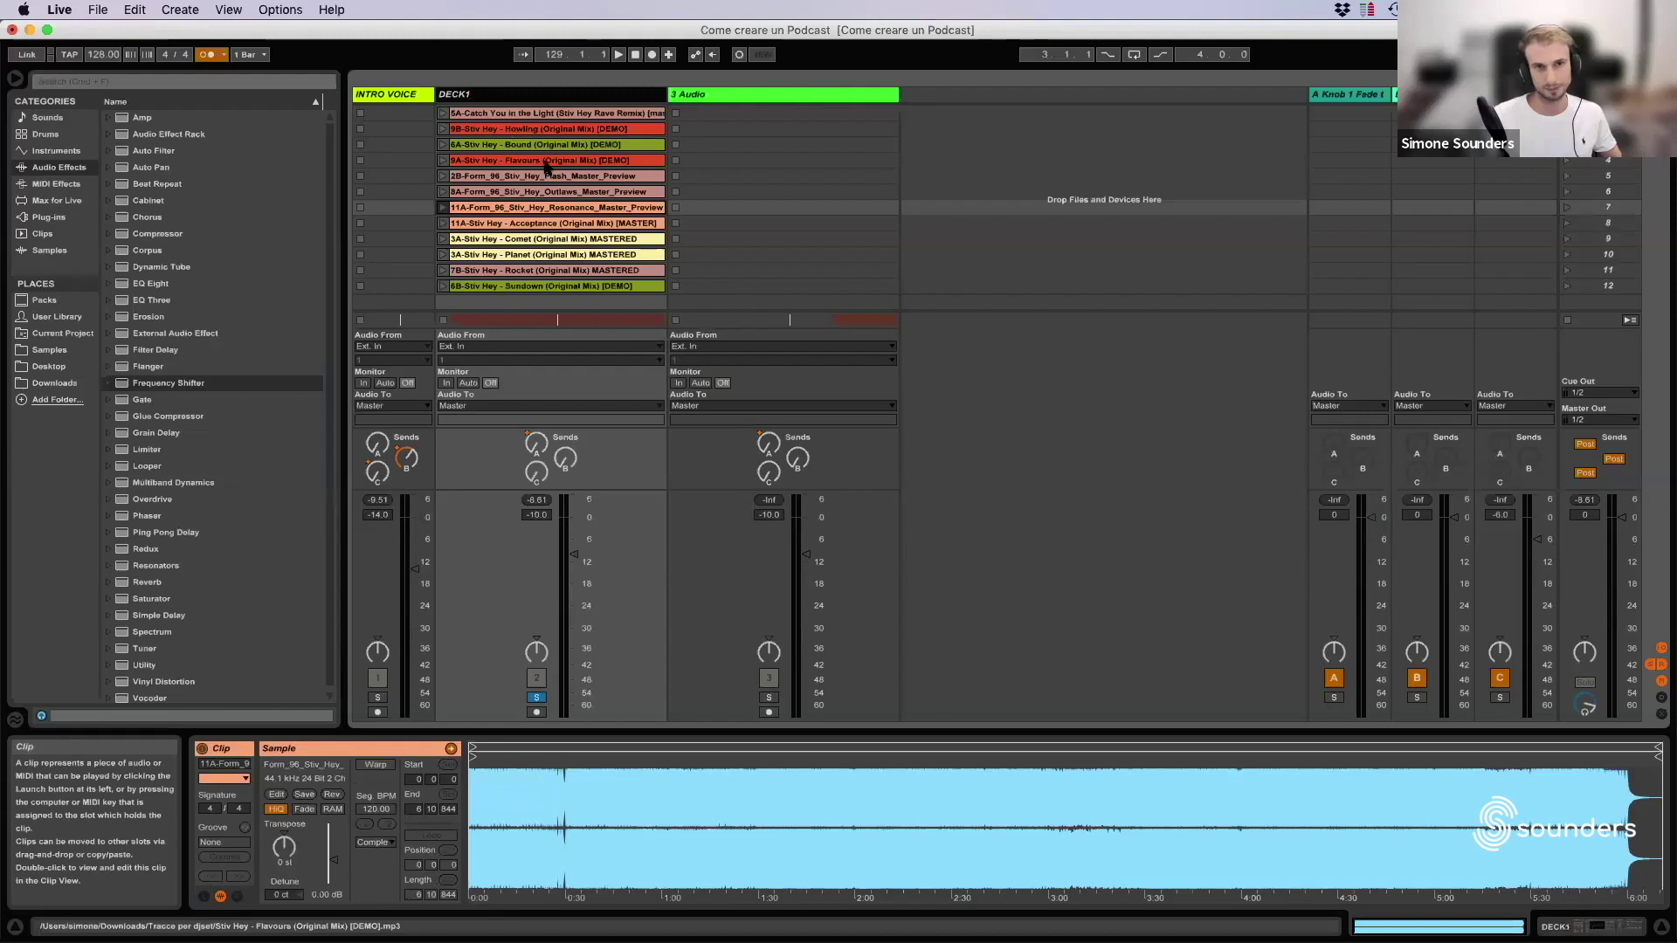
Rename the third audio track DECK2.
click(718, 96)
right_click(718, 97)
click(766, 167)
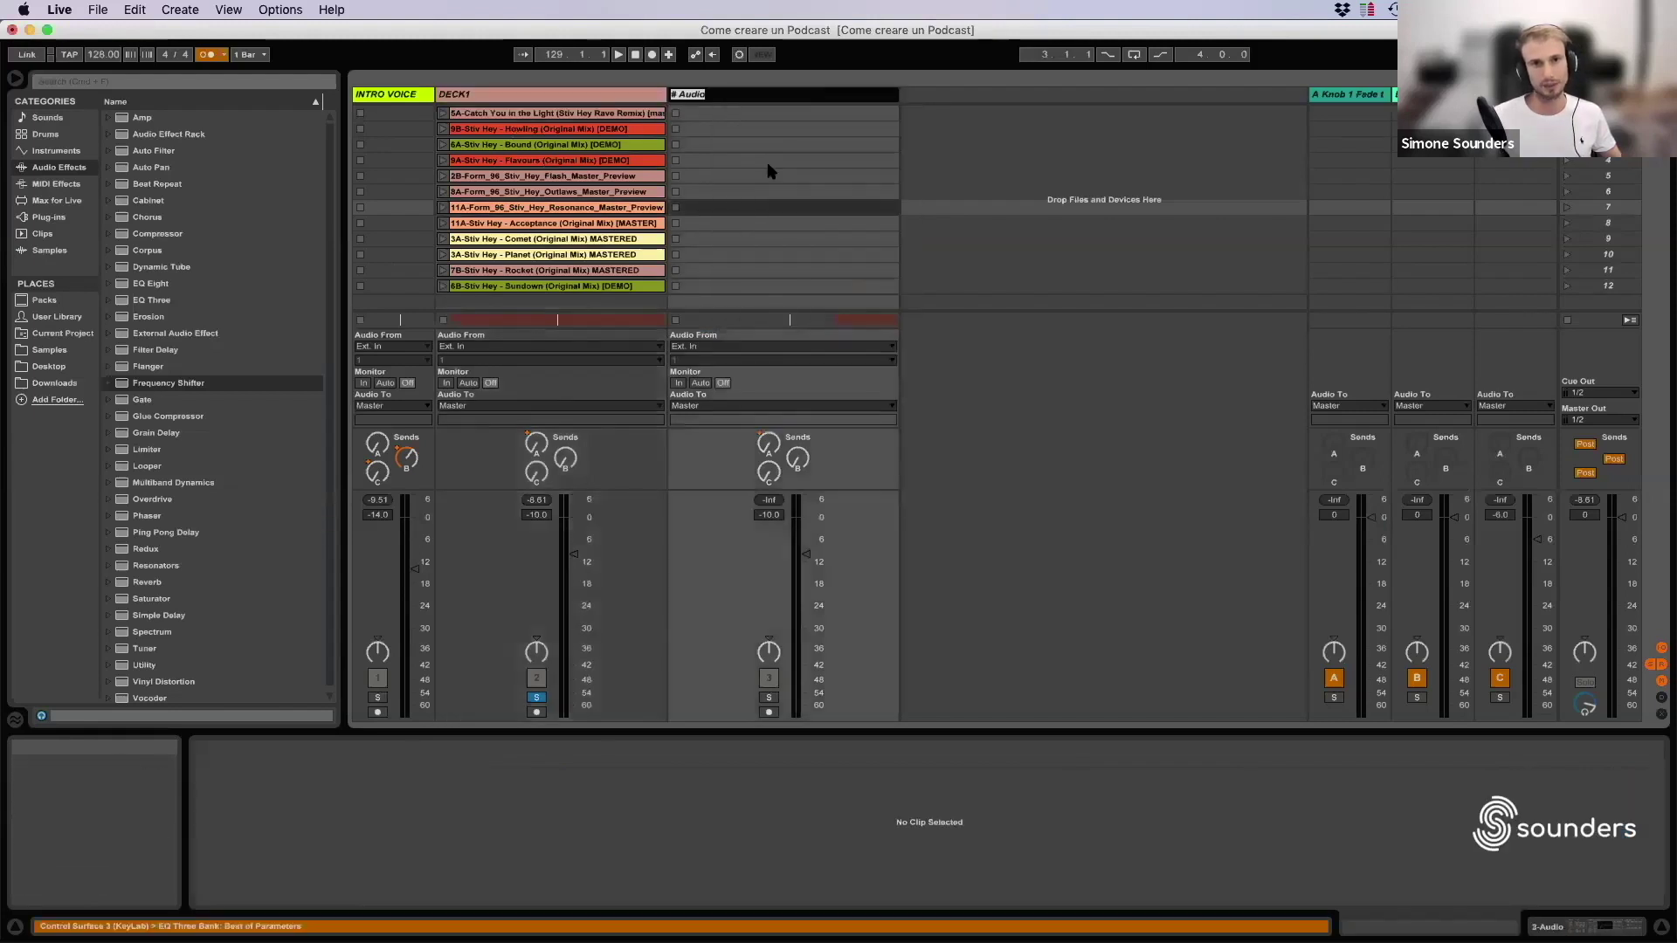
text(DECK2)
key(Return)
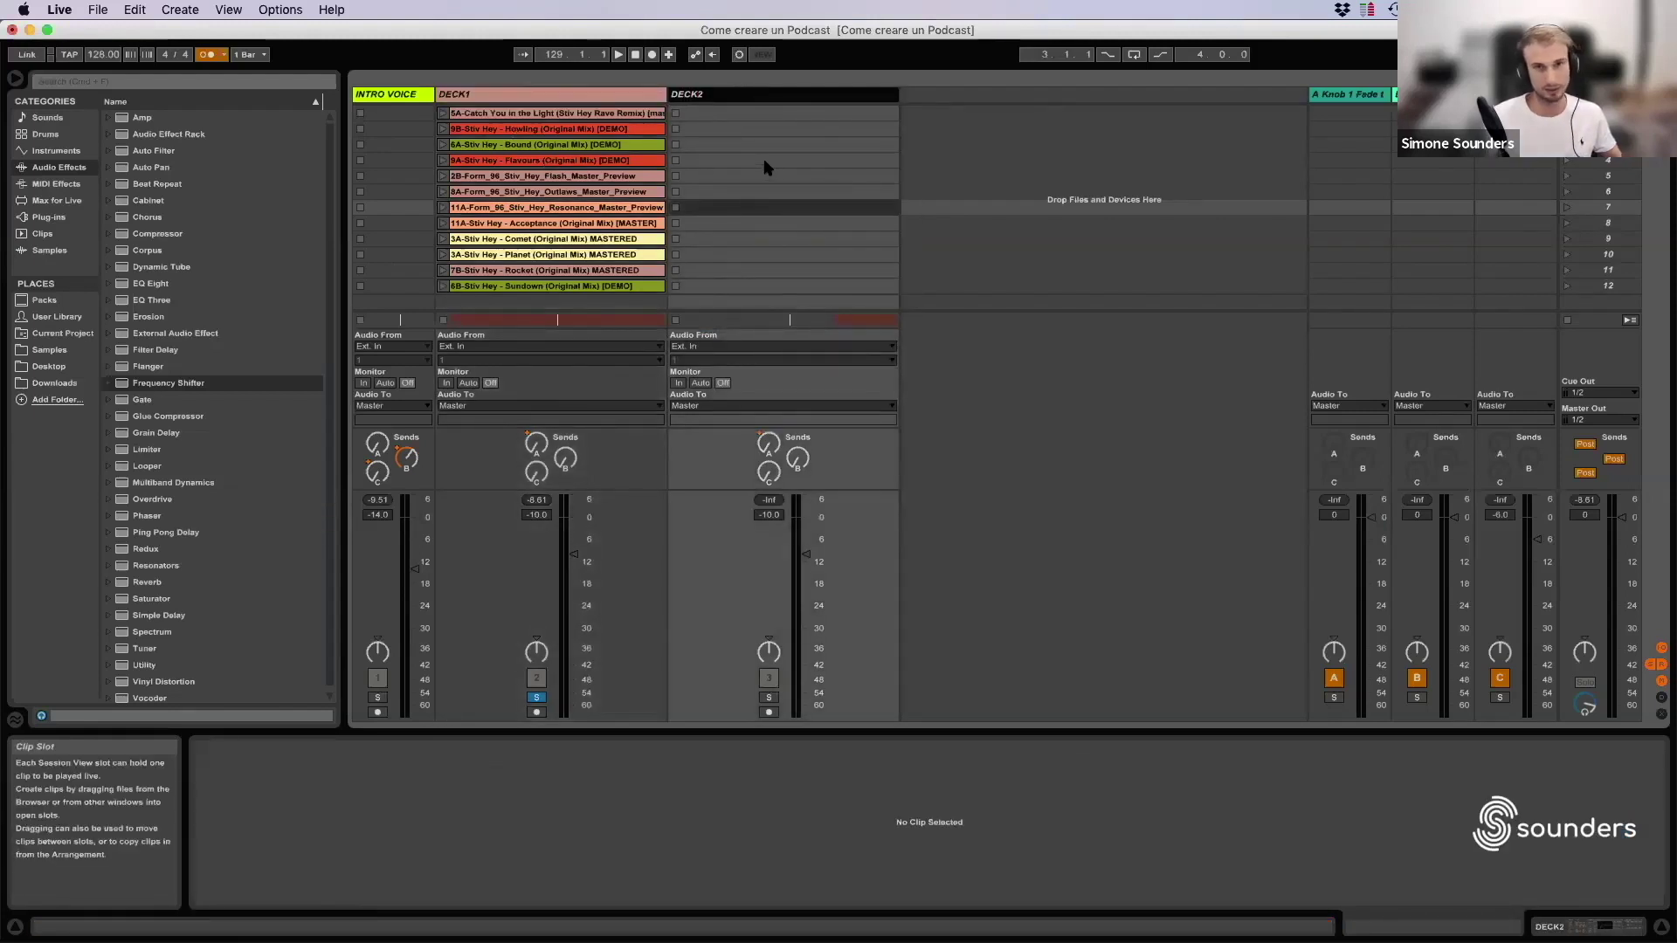
Return to Arrangement View and review DECK1's device chain, from EQ Three to the Knob 1 Fade to Grey rack.
key(Tab)
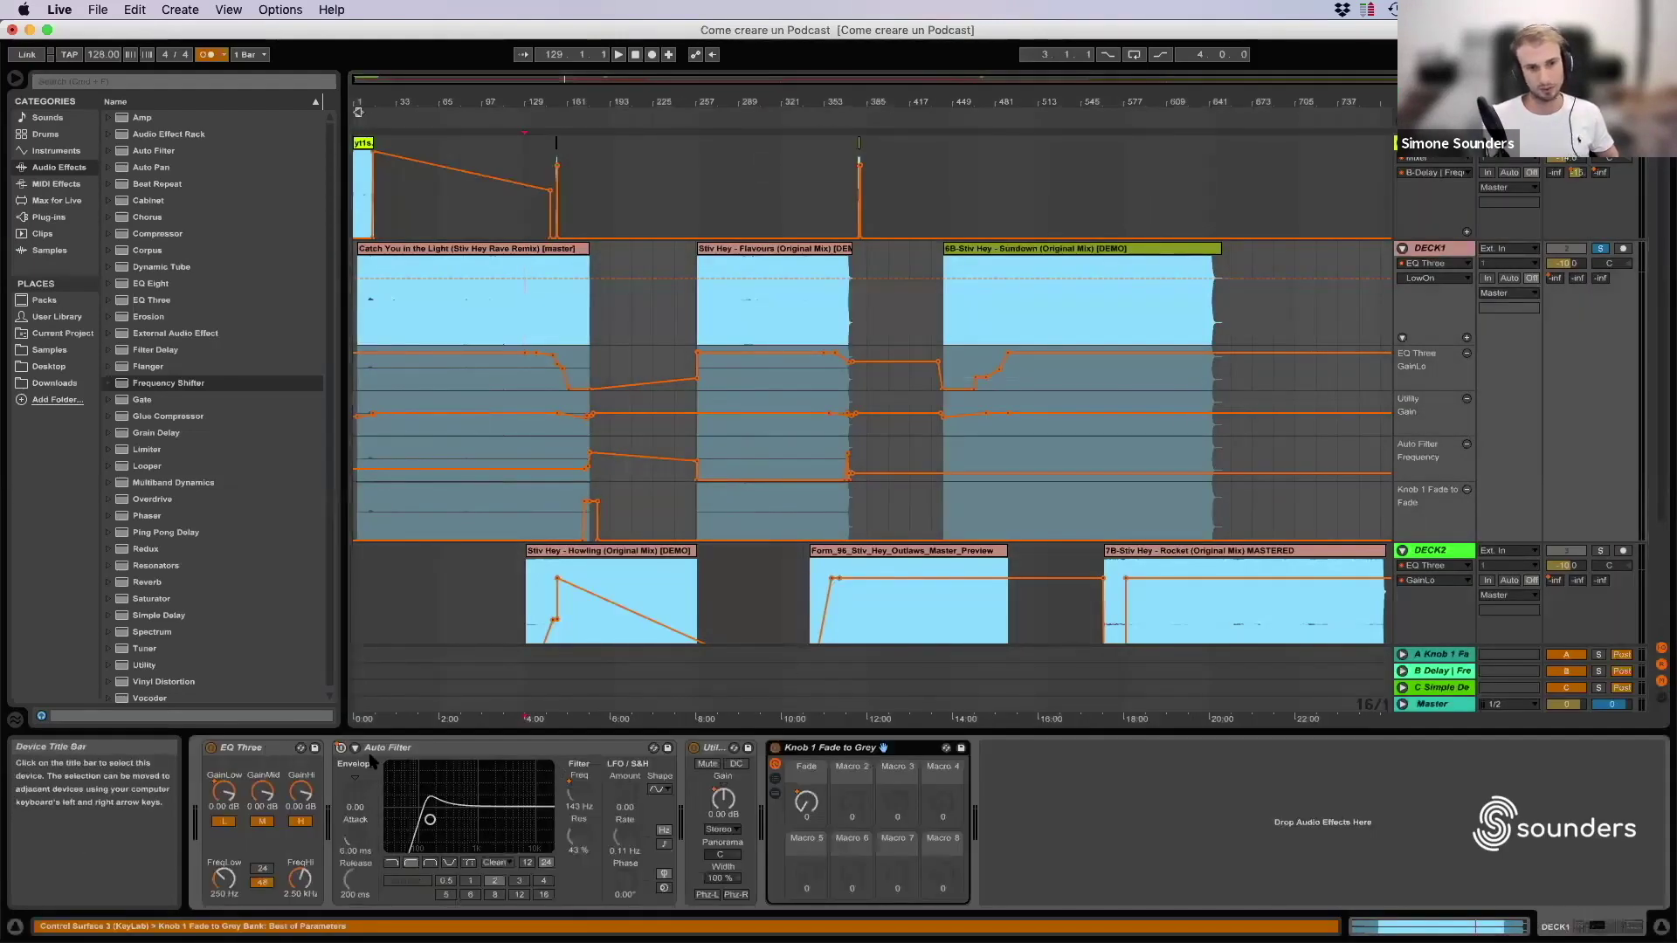
click(258, 750)
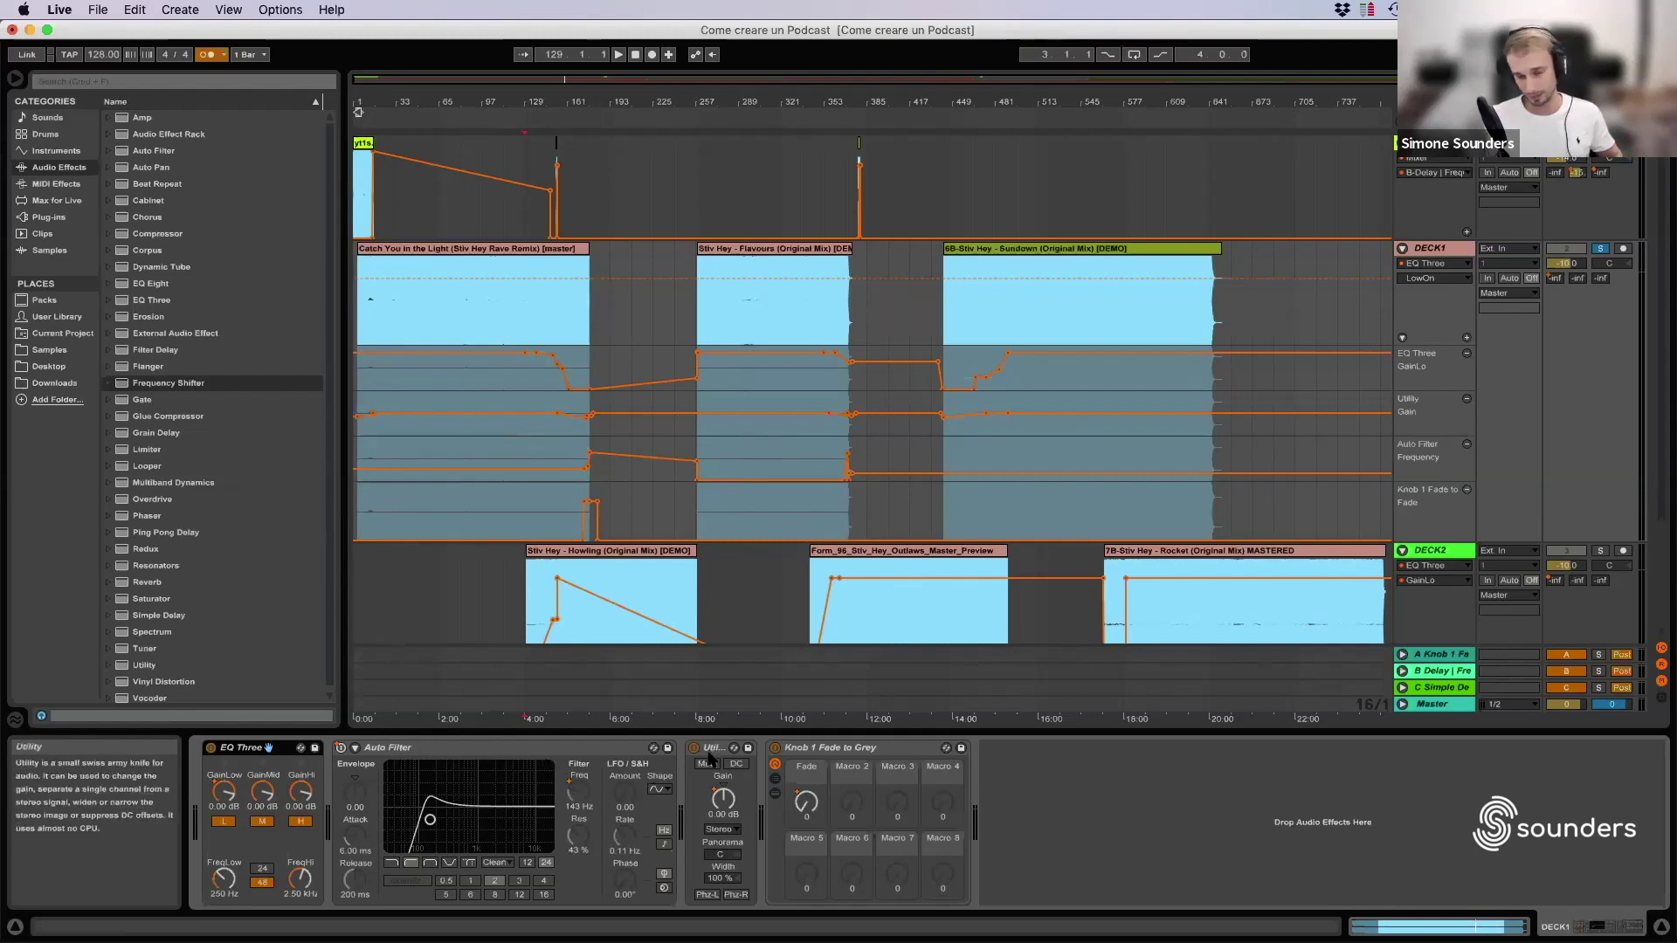
click(805, 749)
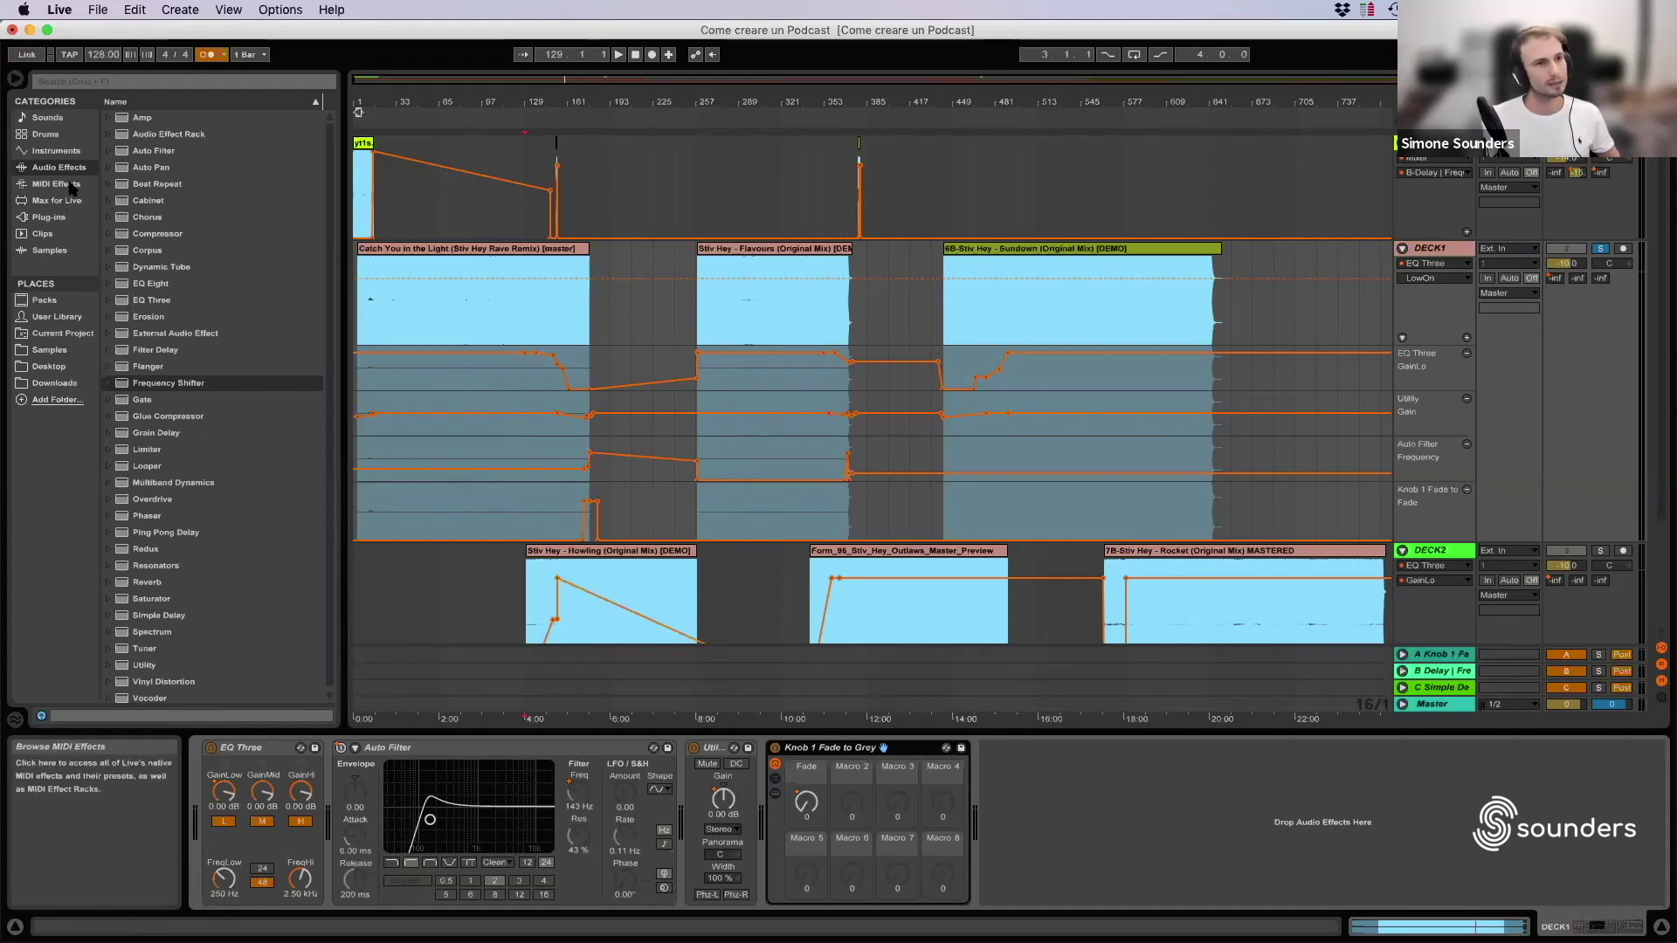
Locate the Knob 1 Fade to Grey preset among the Performance & DJ audio effect racks.
click(109, 135)
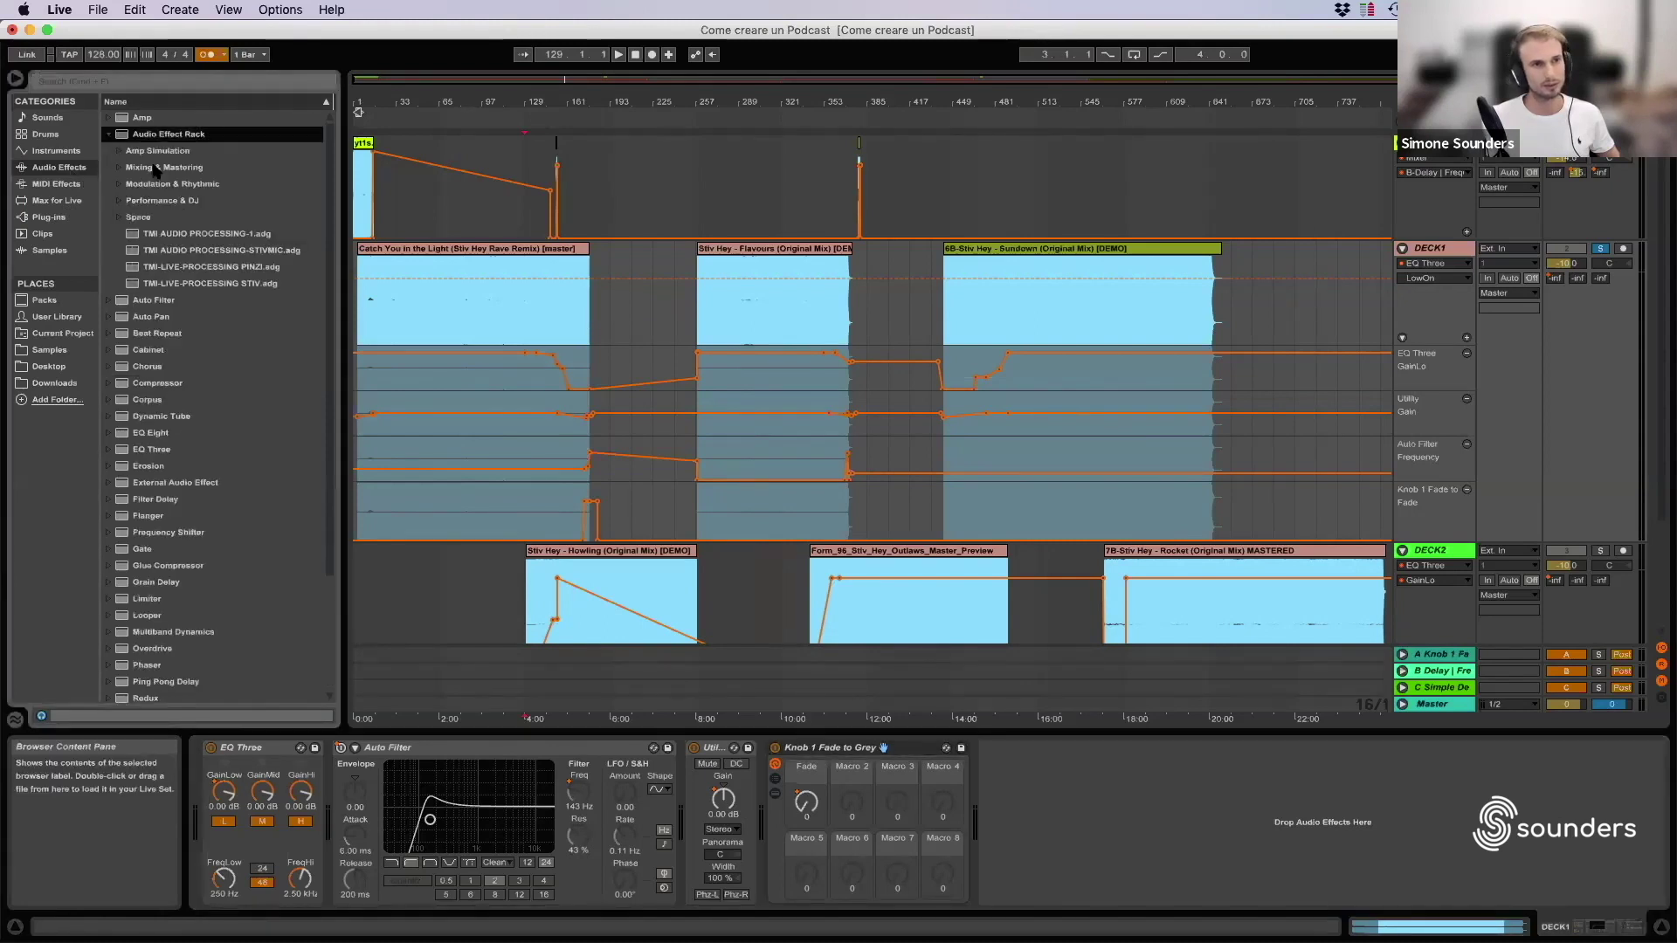
click(135, 205)
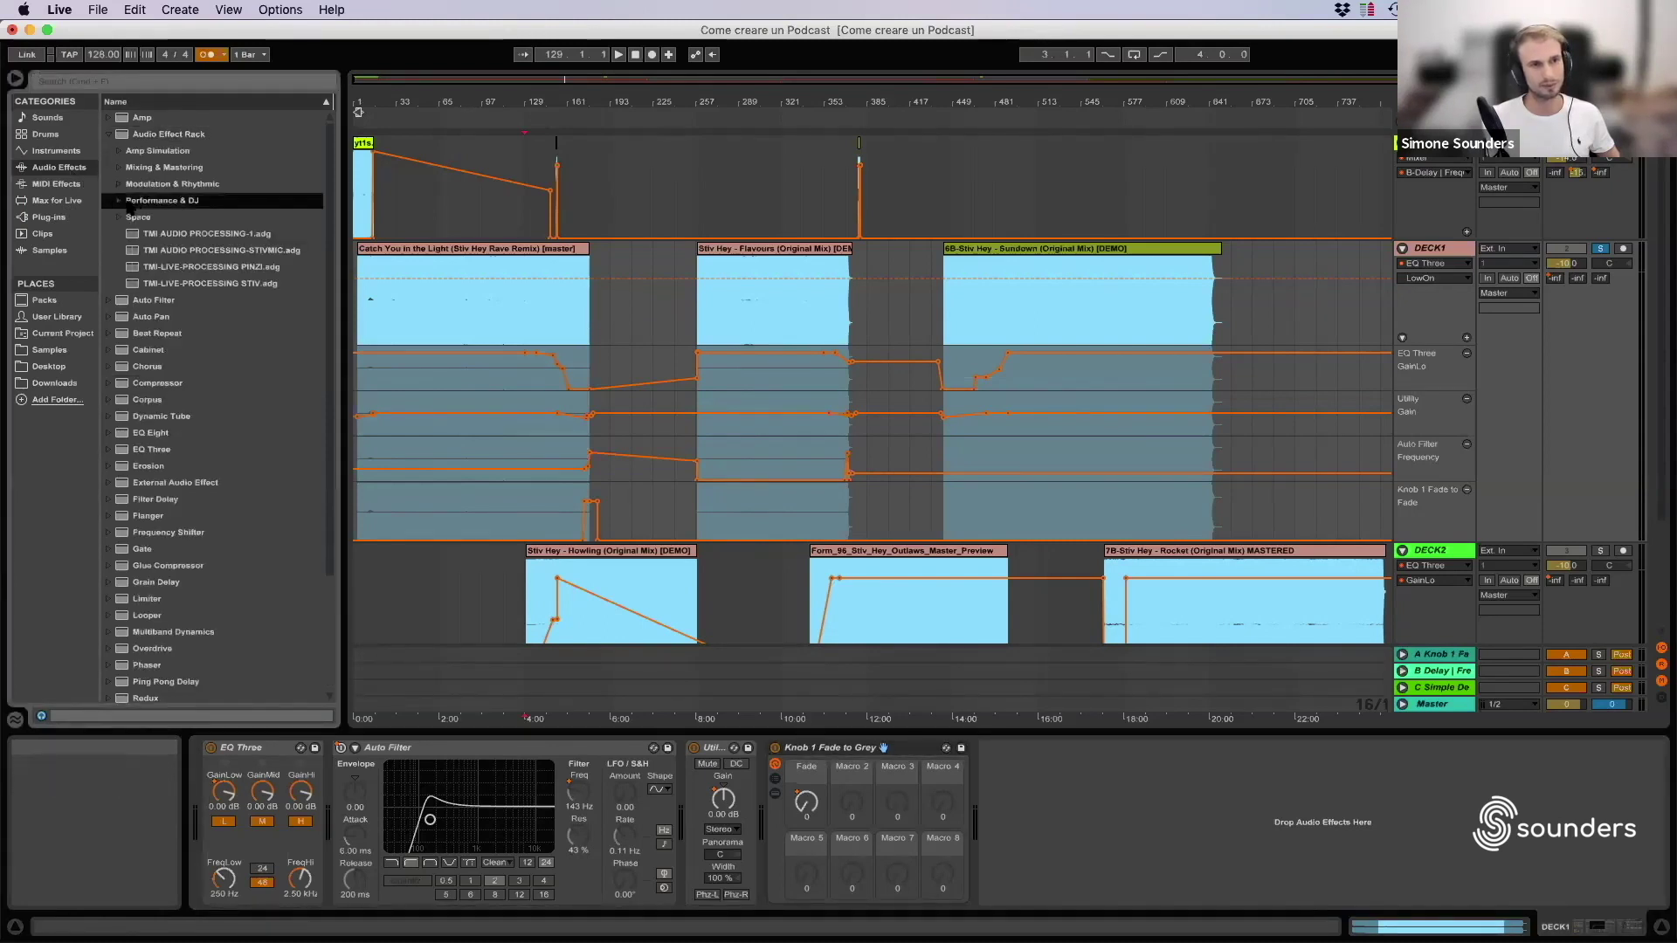
click(127, 206)
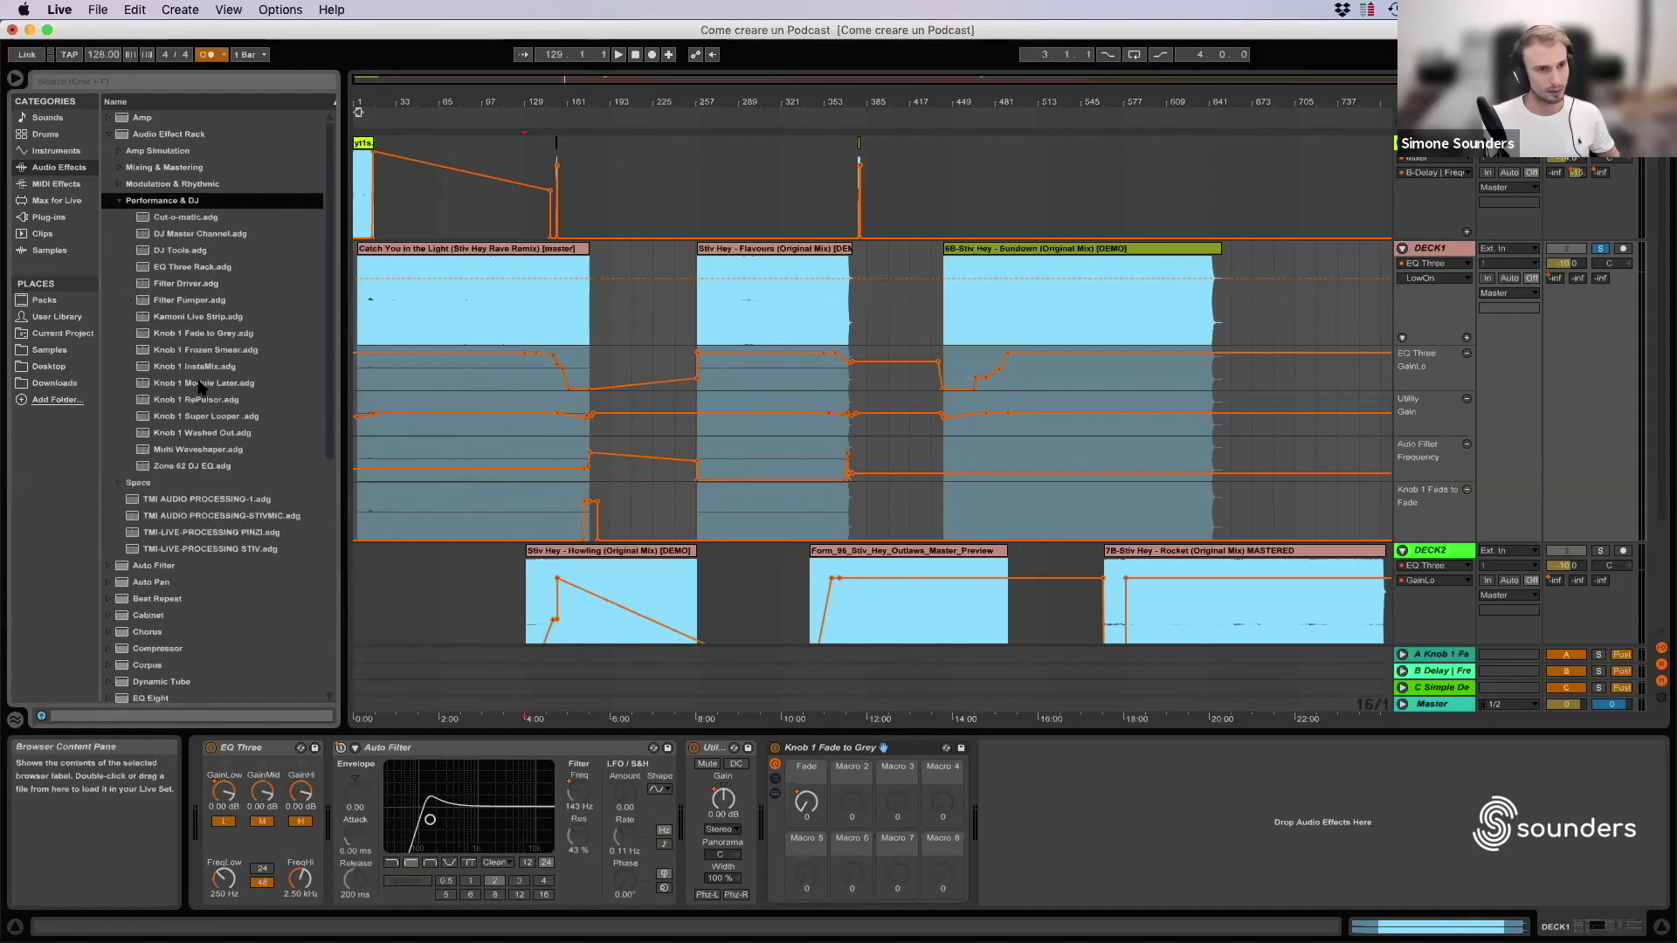
click(167, 337)
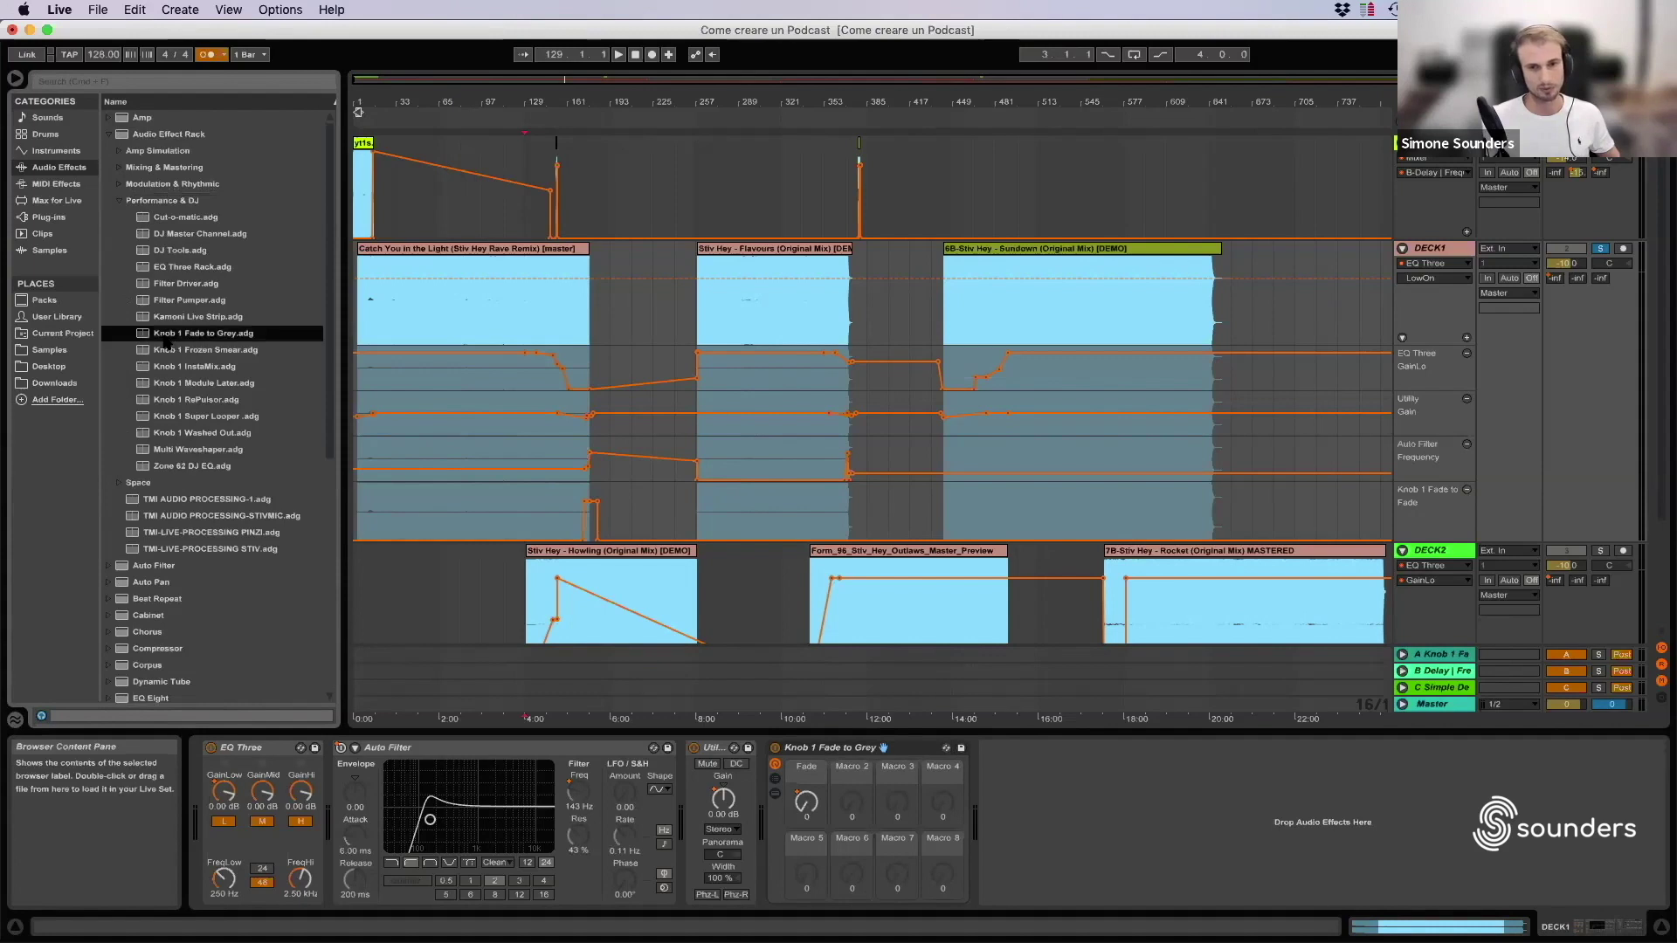
Reveal the Fade to Grey rack's chain on DECK1, unfold its EQ Three and Ping Pong Delay, and display the Fade macro's automation.
click(774, 779)
click(775, 793)
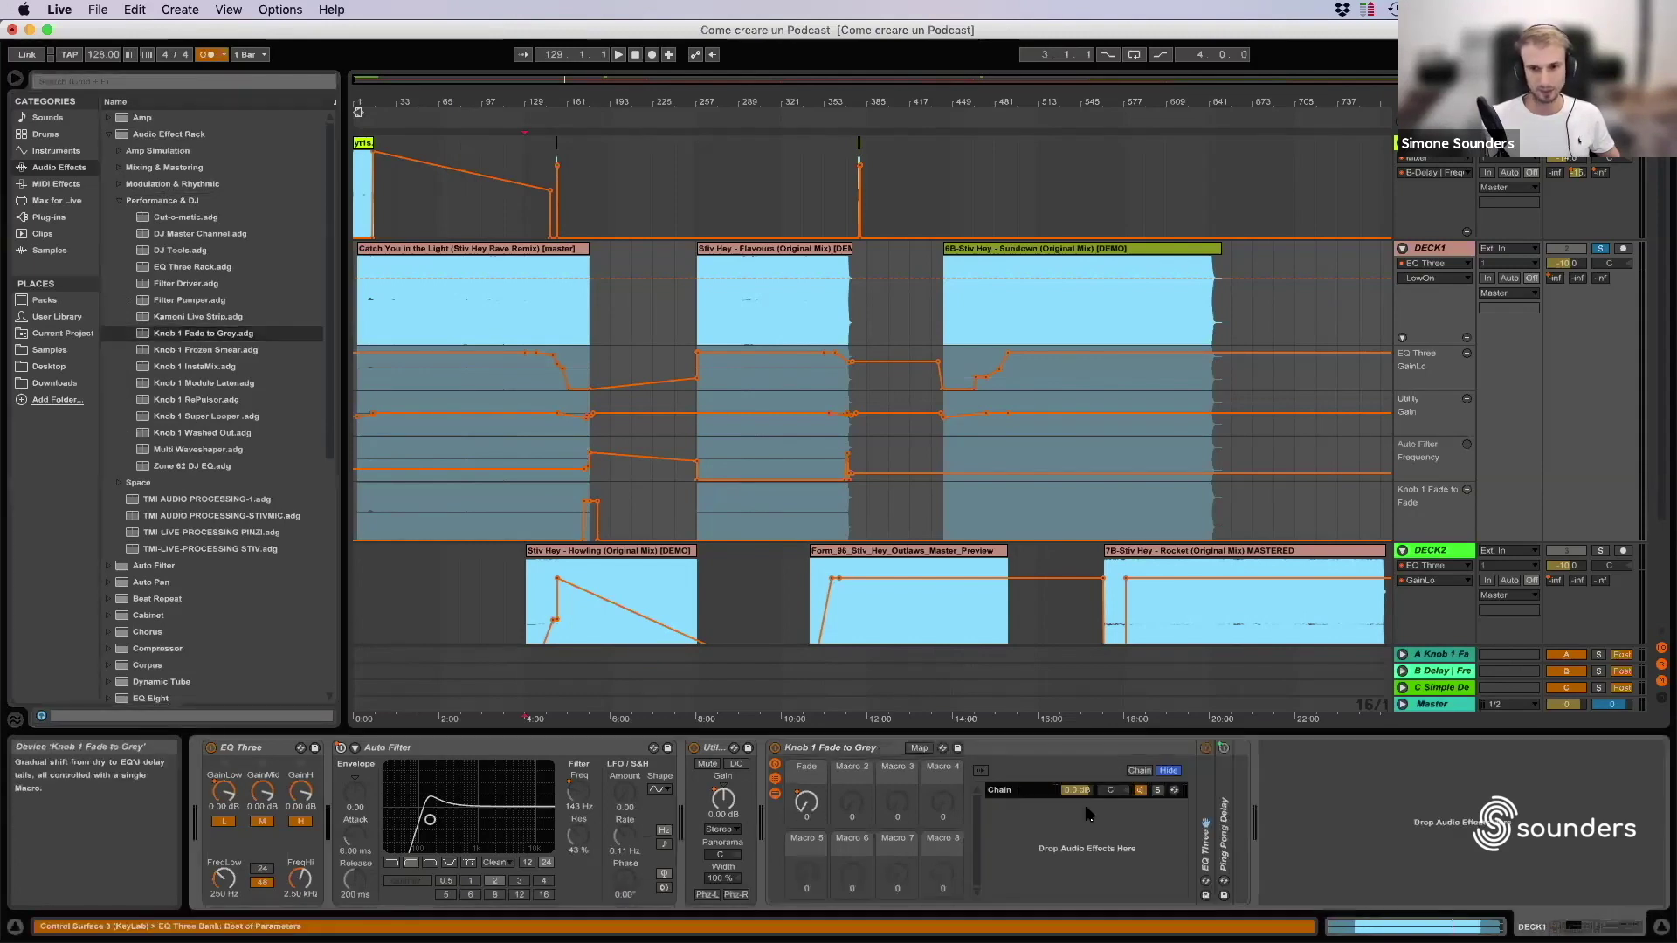
double_click(1209, 837)
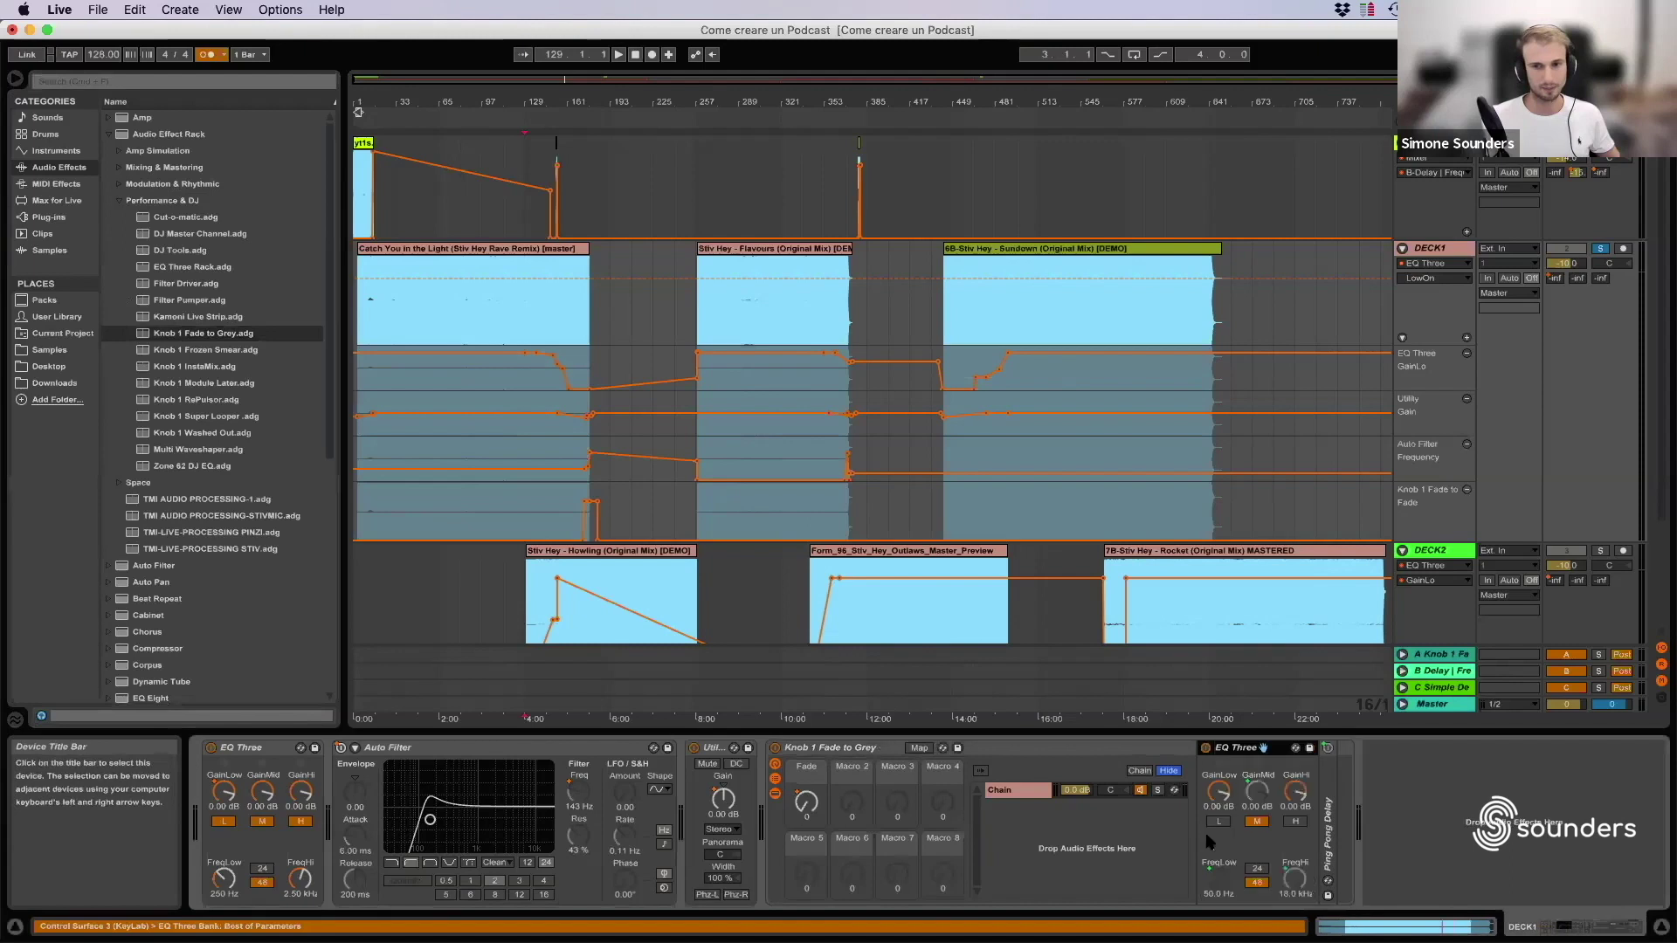
double_click(1325, 828)
click(807, 806)
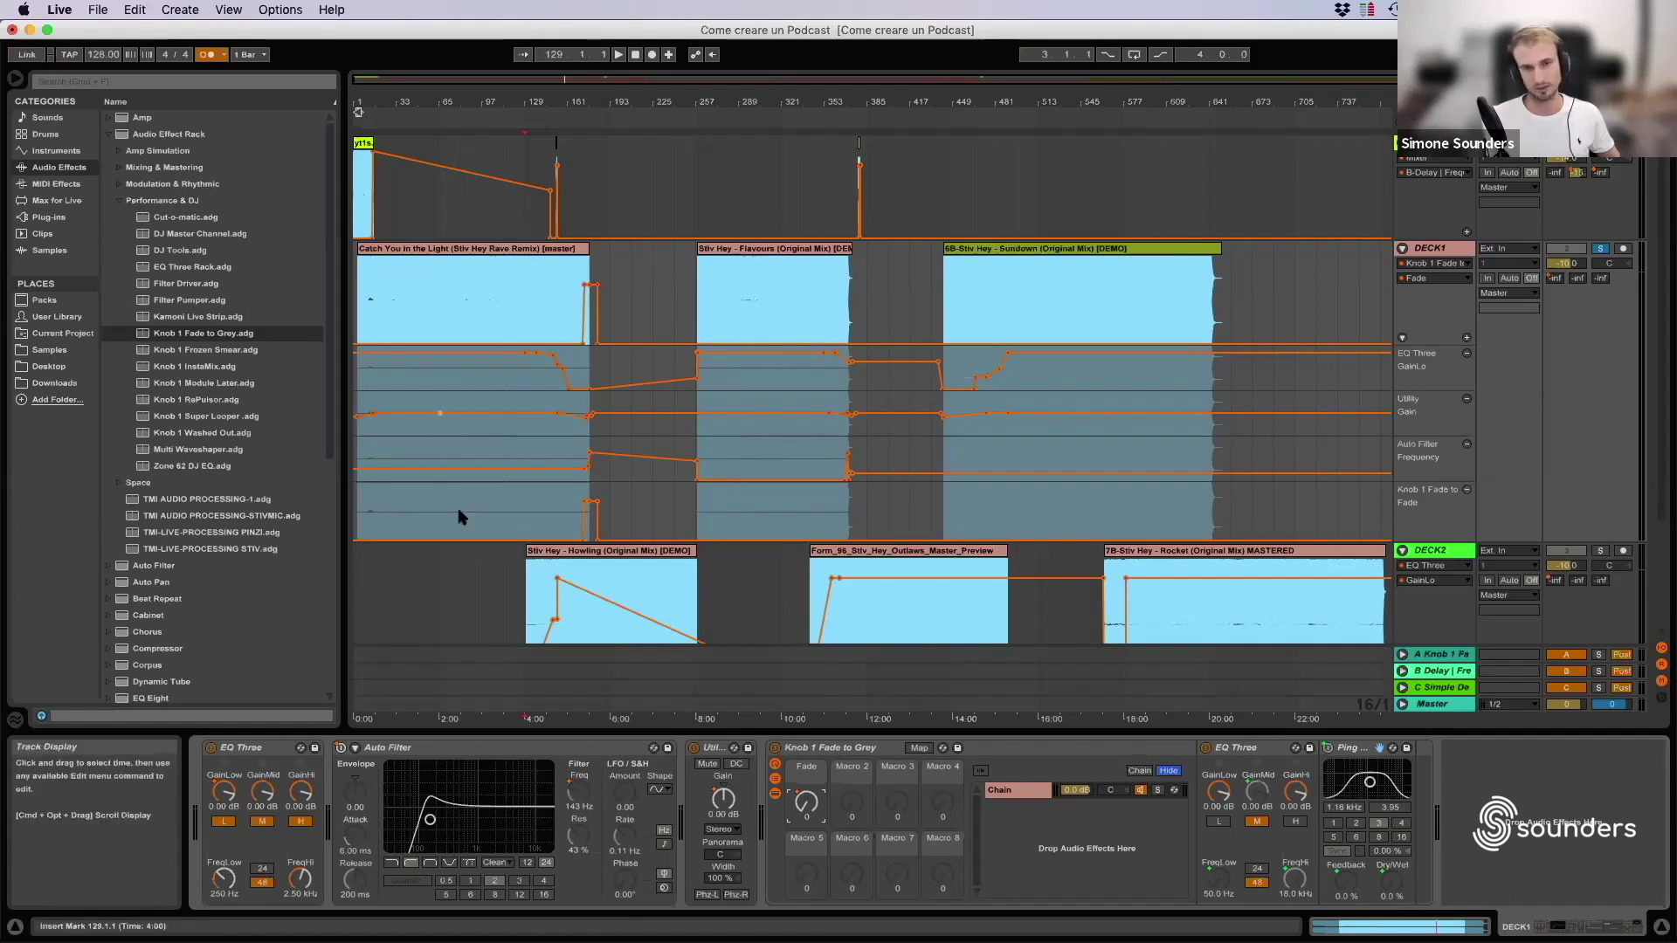
Compare the device chains on DECK2 and DECK1.
click(522, 587)
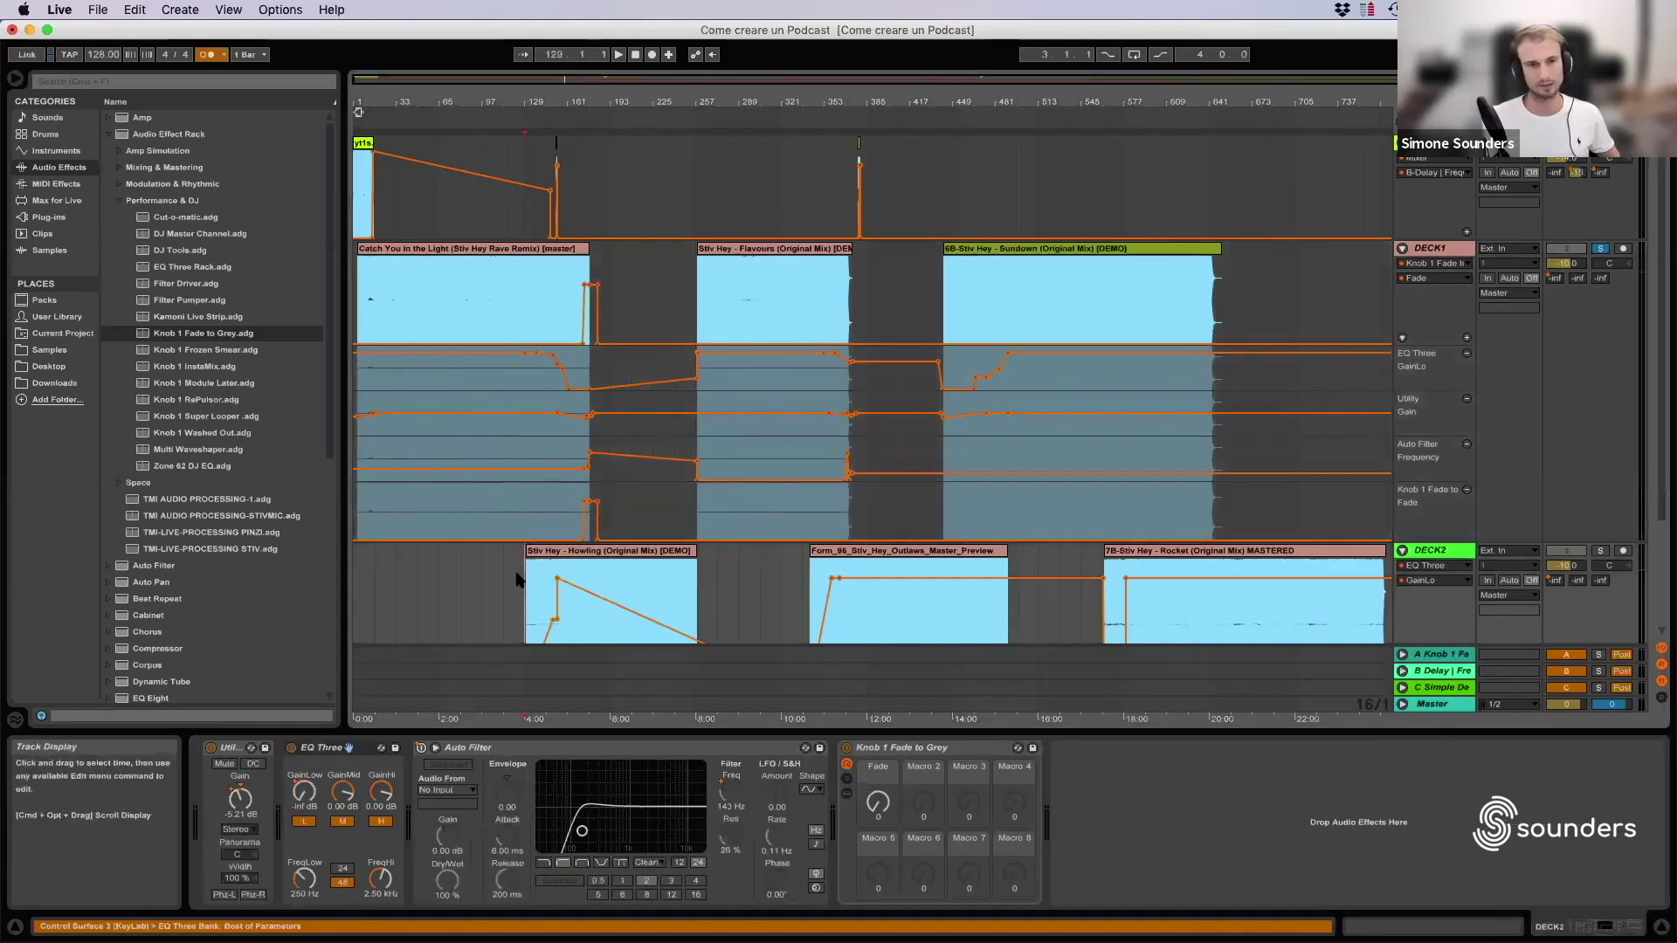
click(1432, 248)
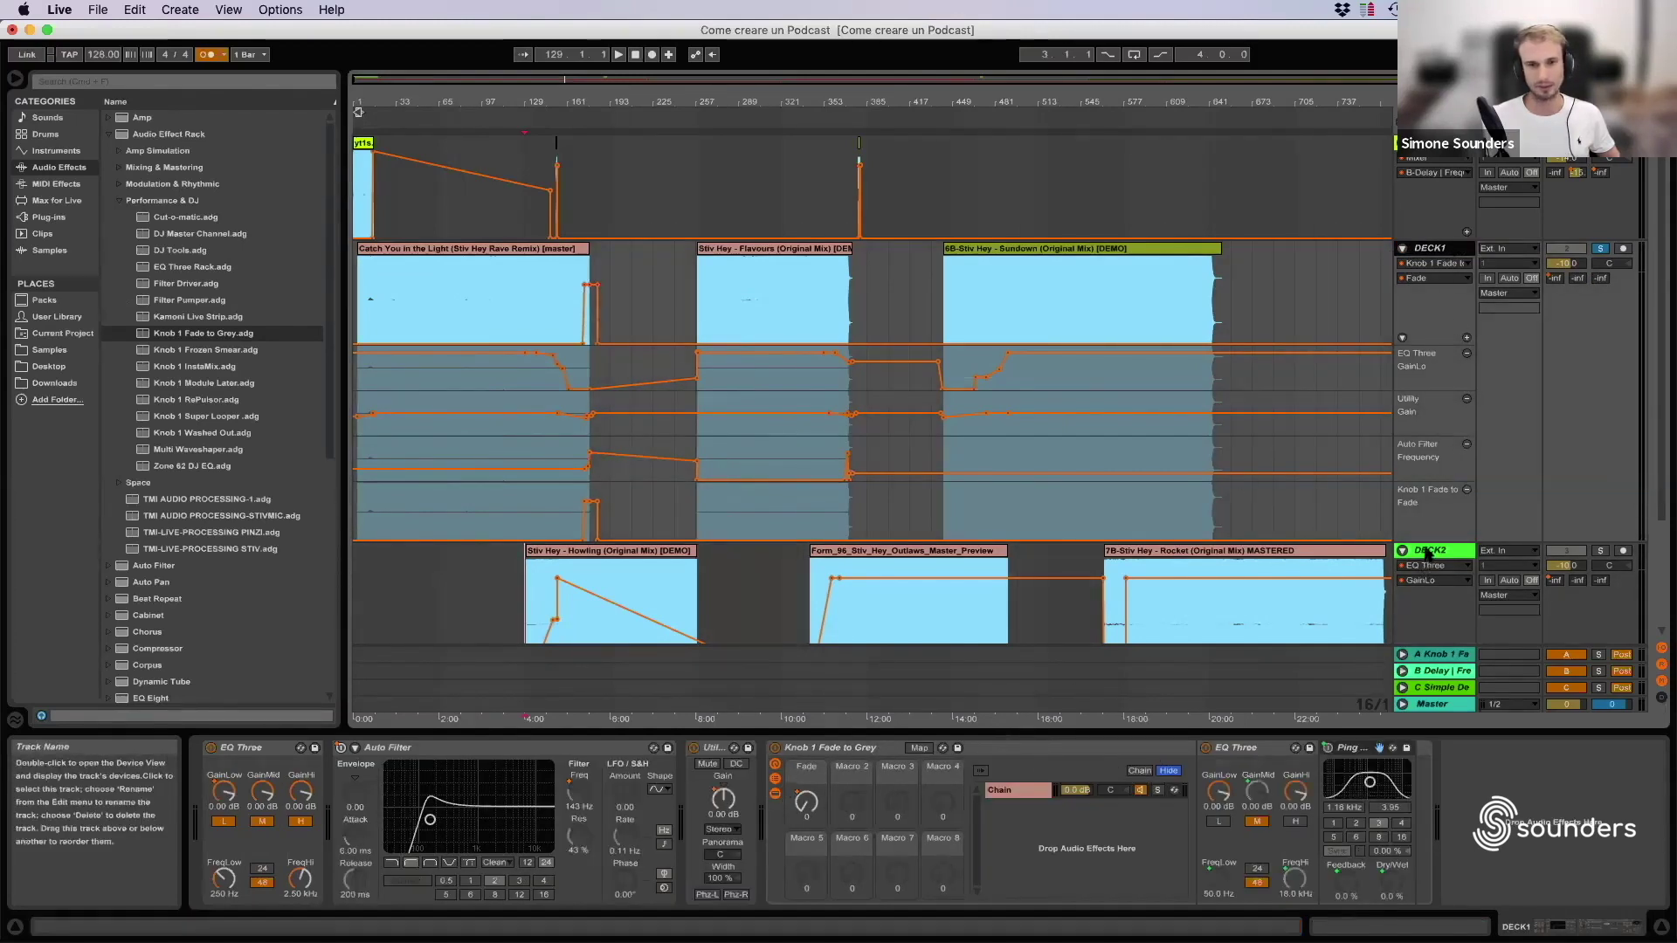
click(1201, 609)
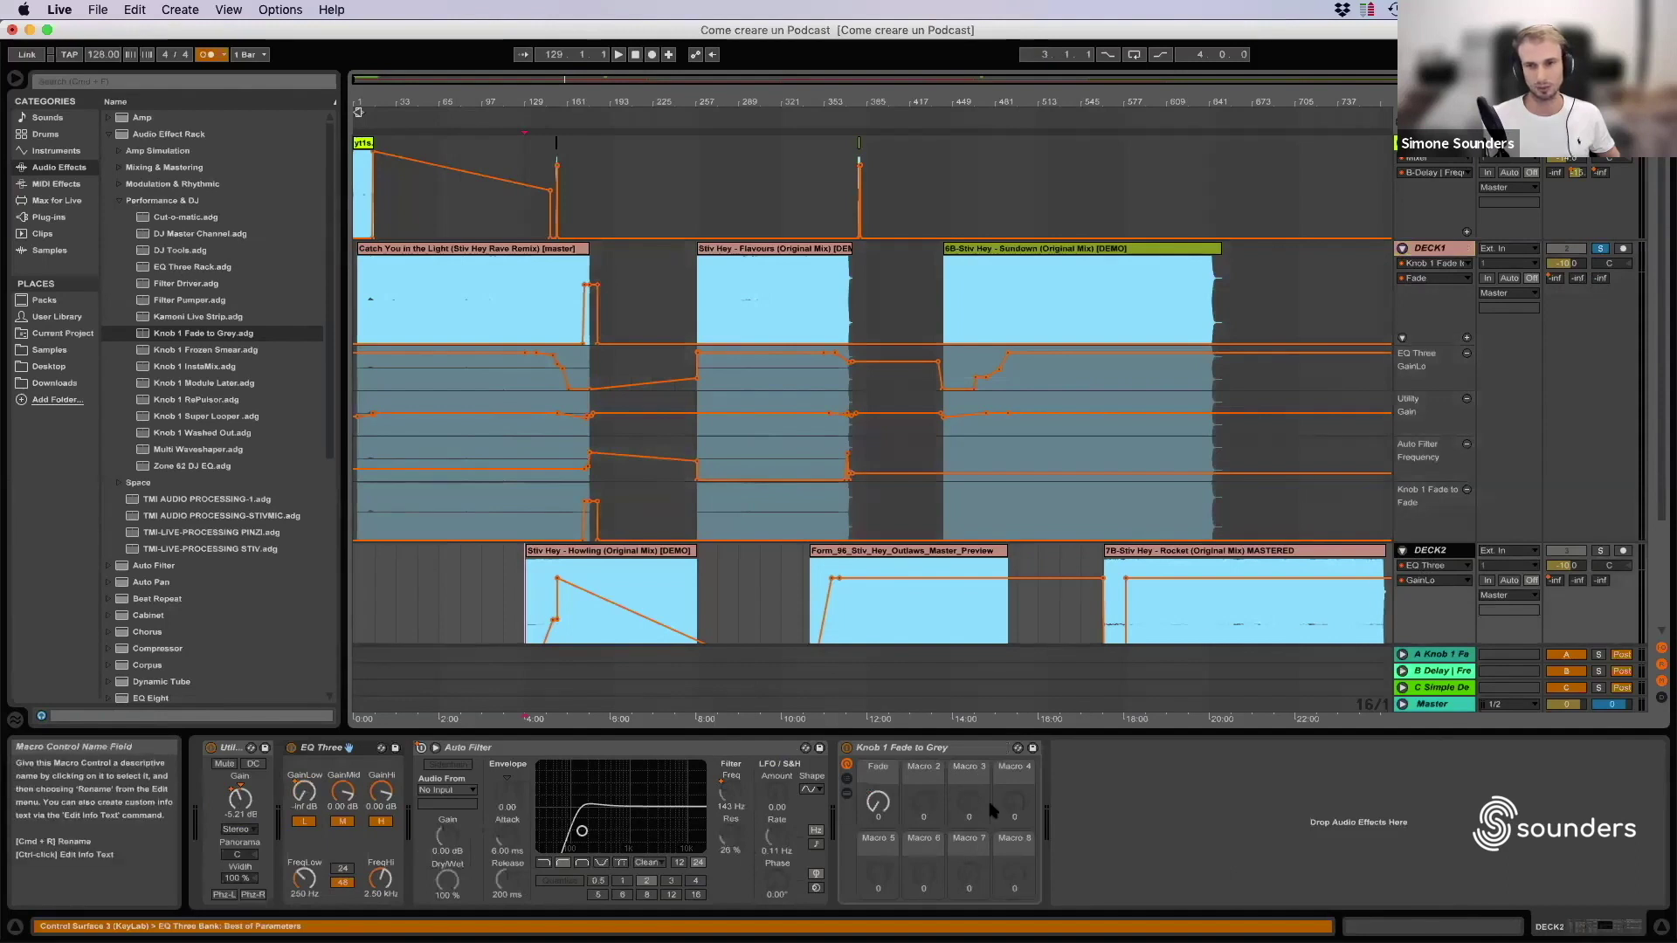
Review the effects on return tracks A, B and C, including track C's EQ Eight and the Frequency Shifter's Fine setting.
click(1428, 659)
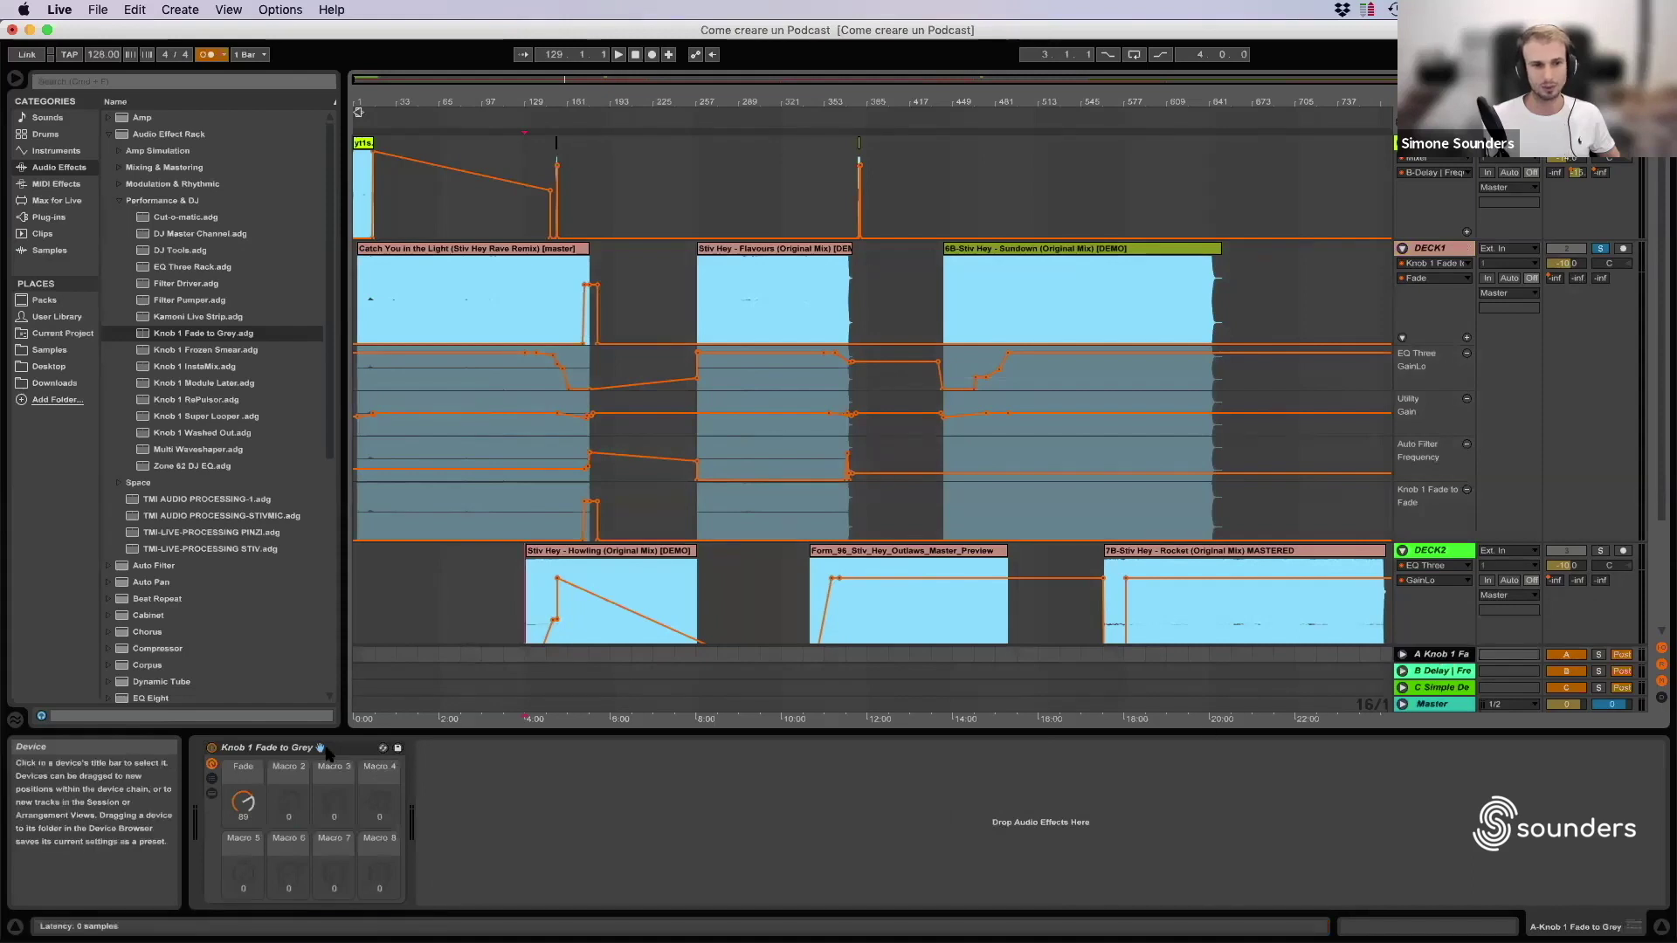
click(360, 752)
click(1436, 673)
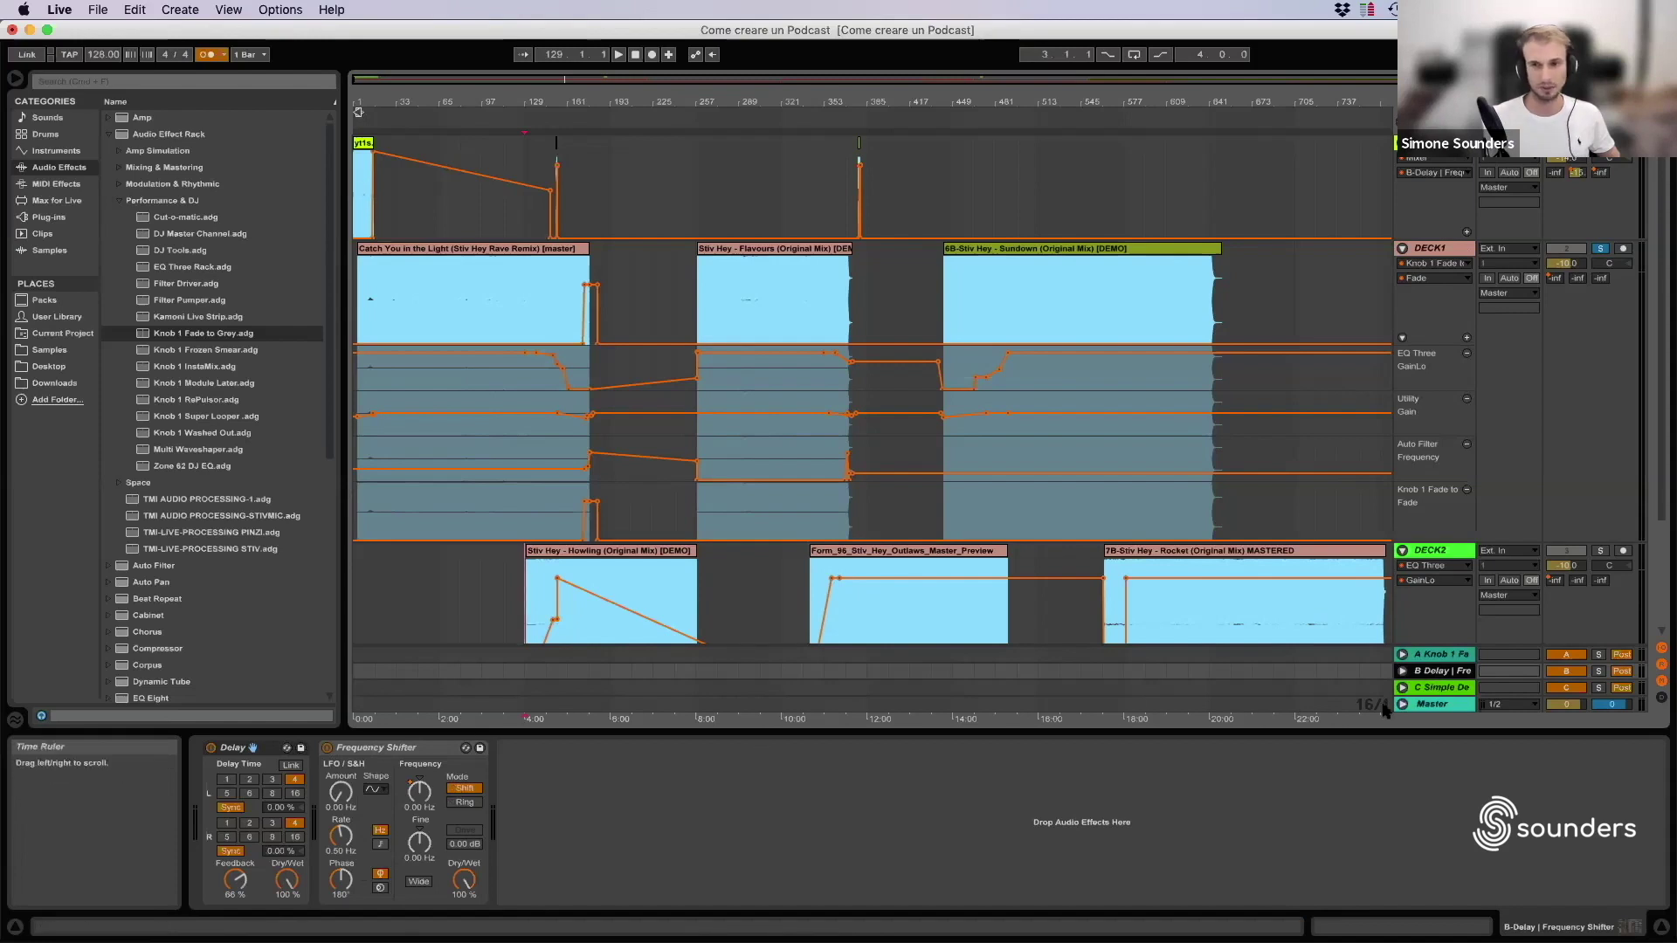
click(1426, 689)
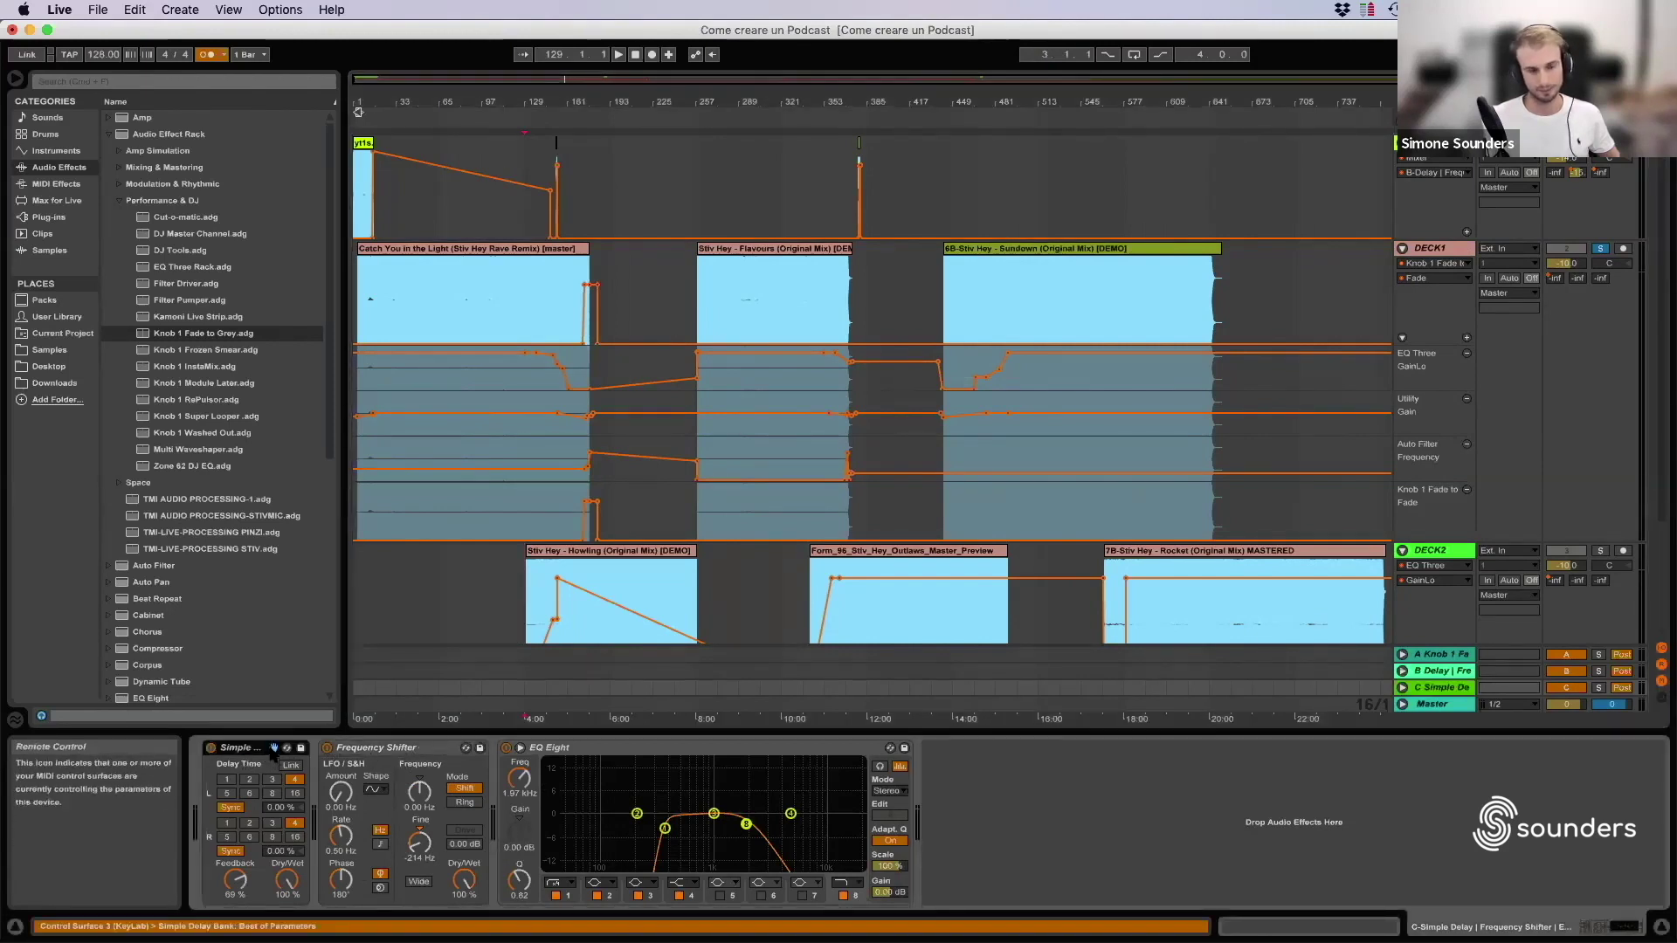
click(577, 751)
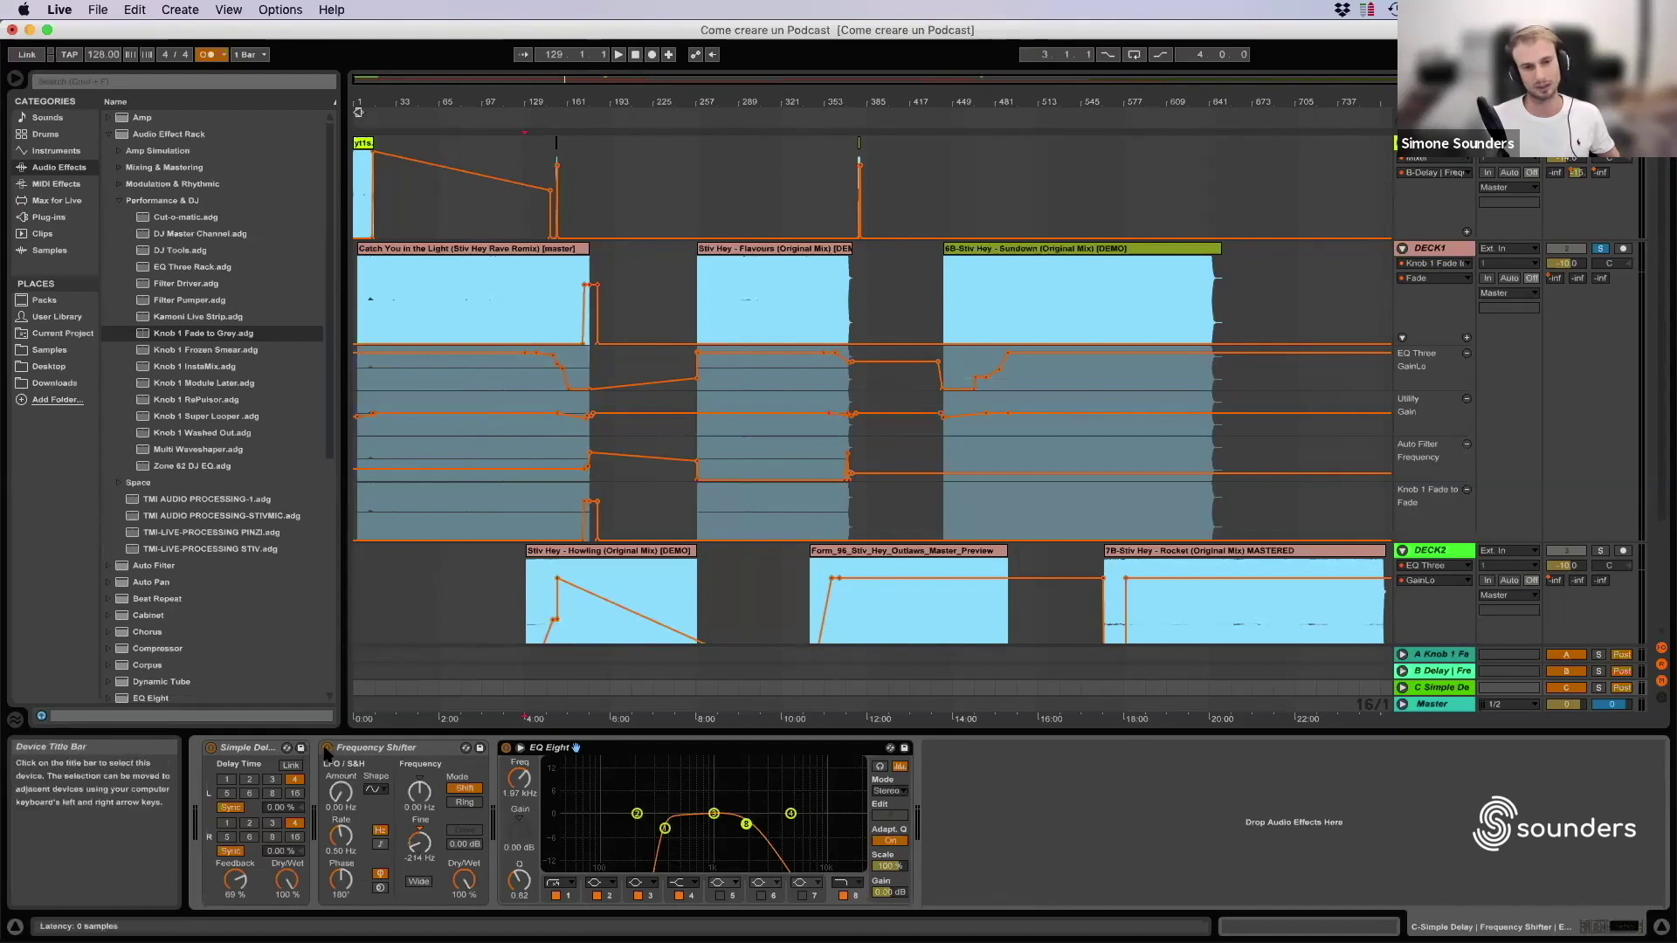
click(416, 847)
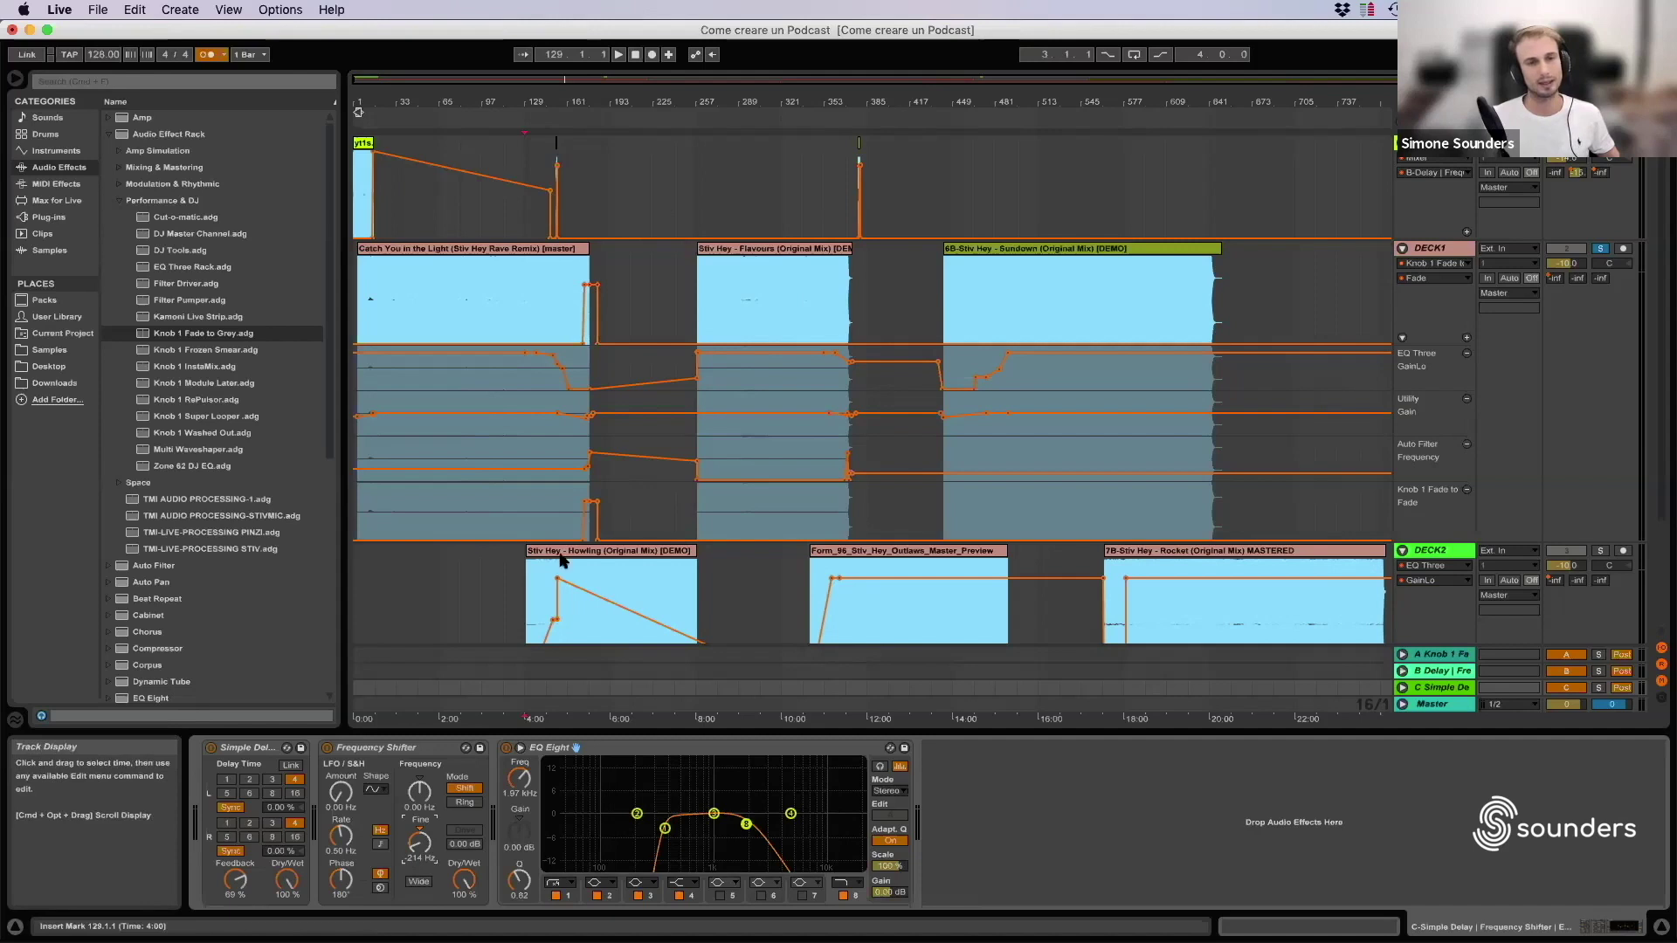
Examine DECK1's Fade automation over the transition where the Howling clip starts on DECK2.
click(524, 563)
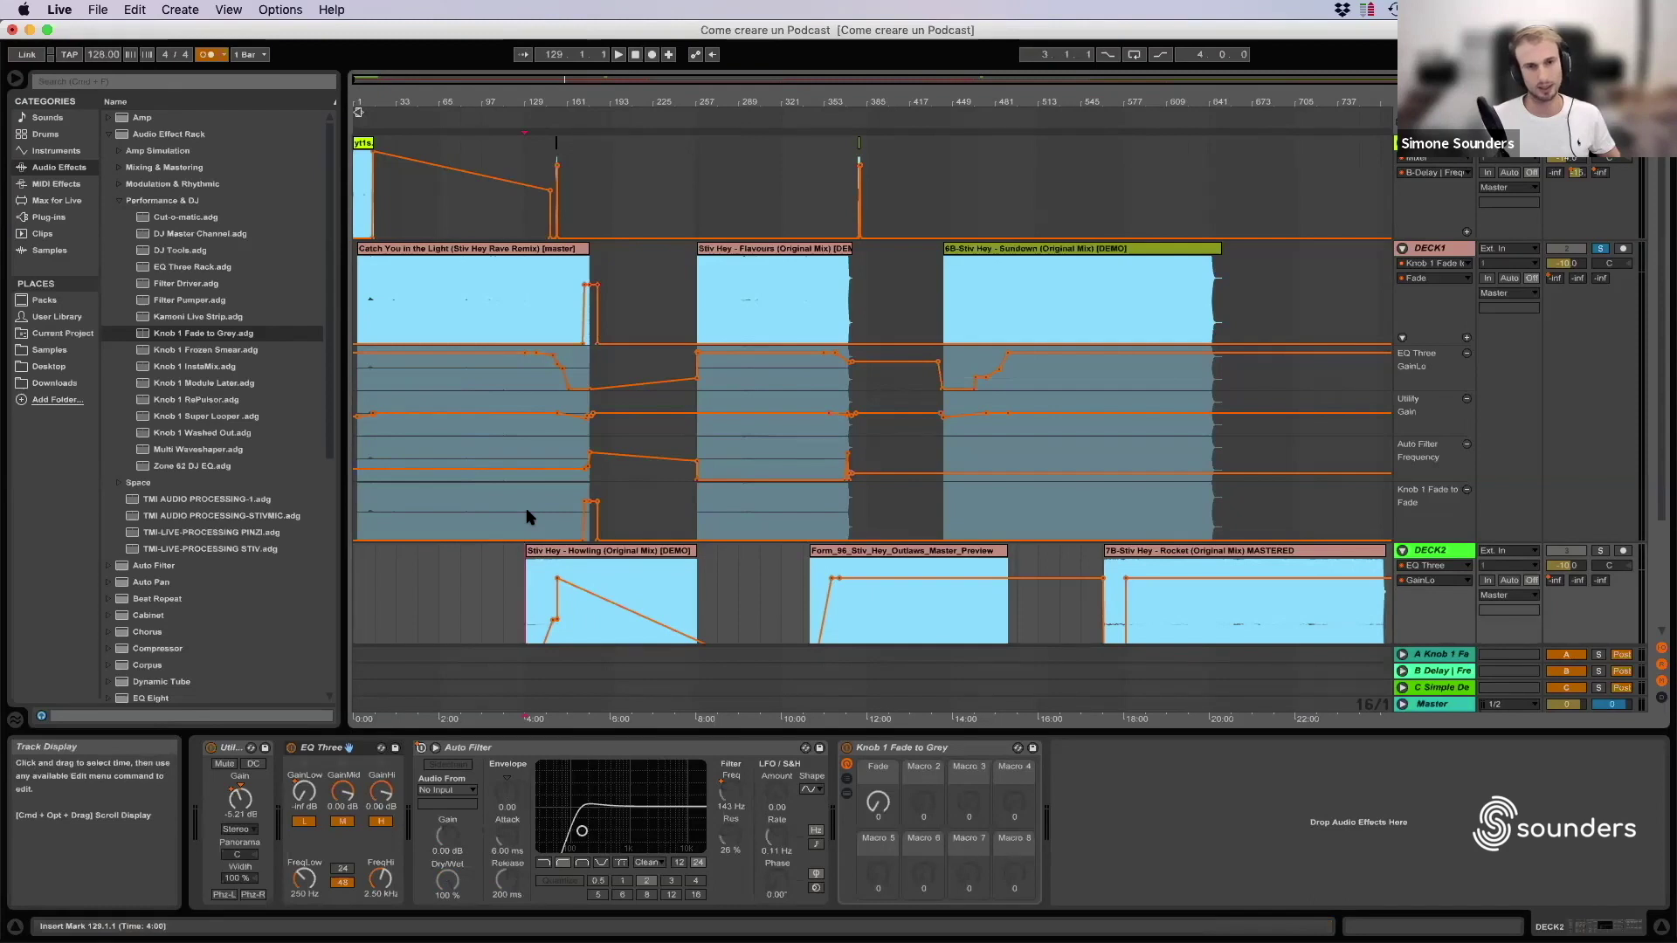
drag(527, 523, 590, 524)
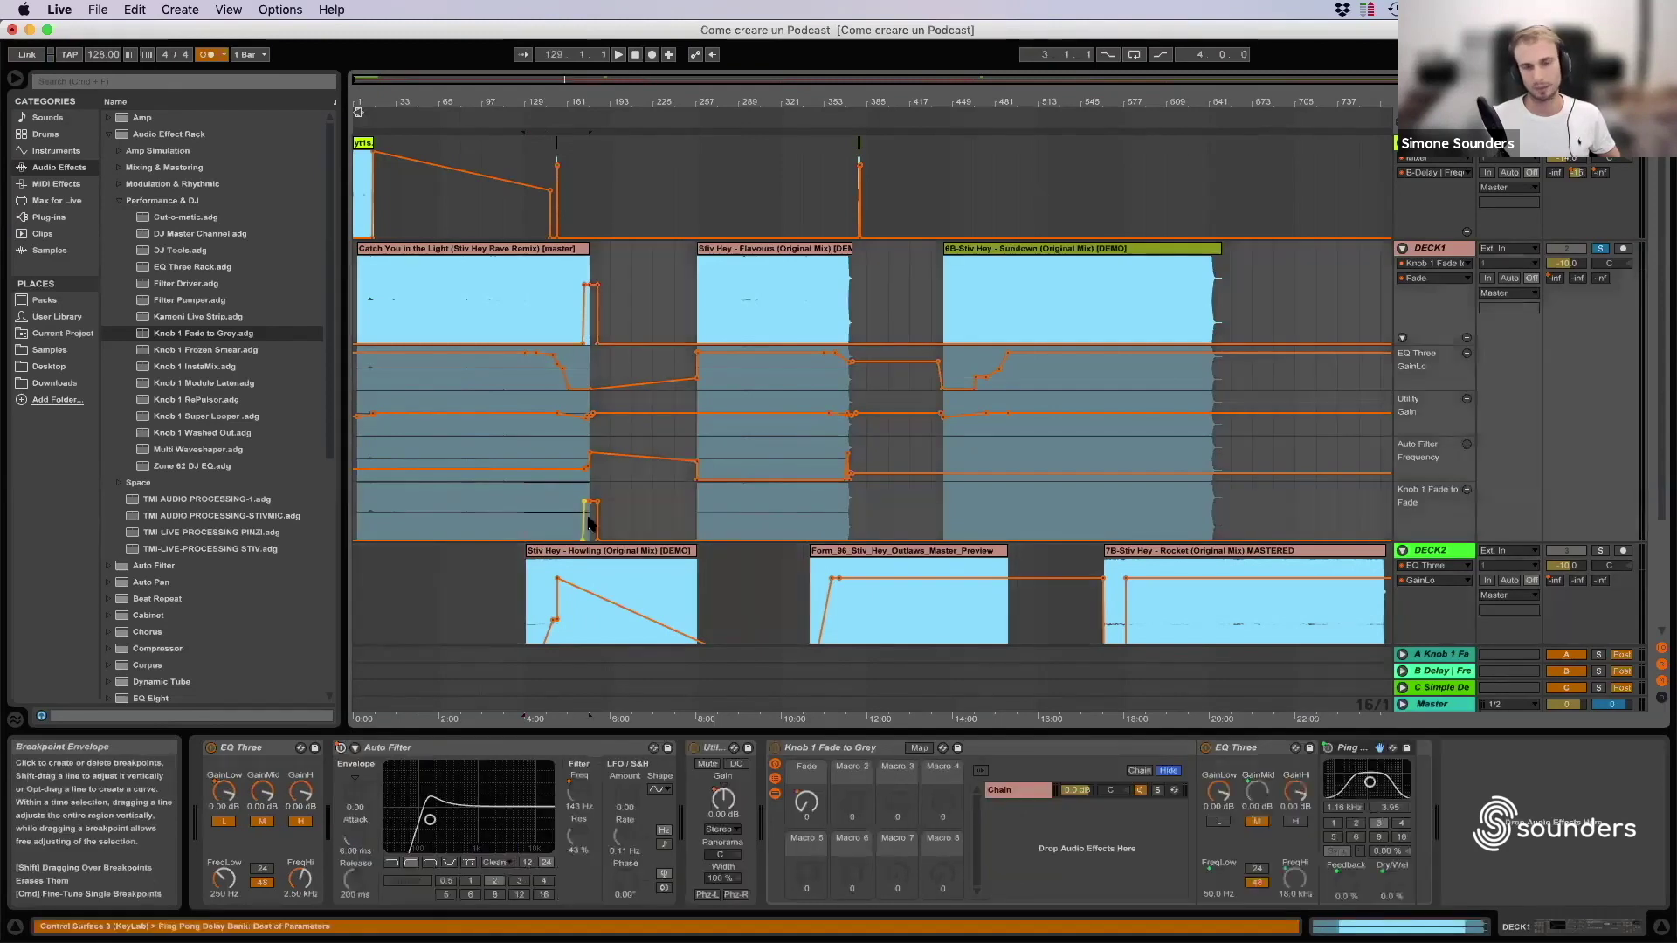
click(539, 559)
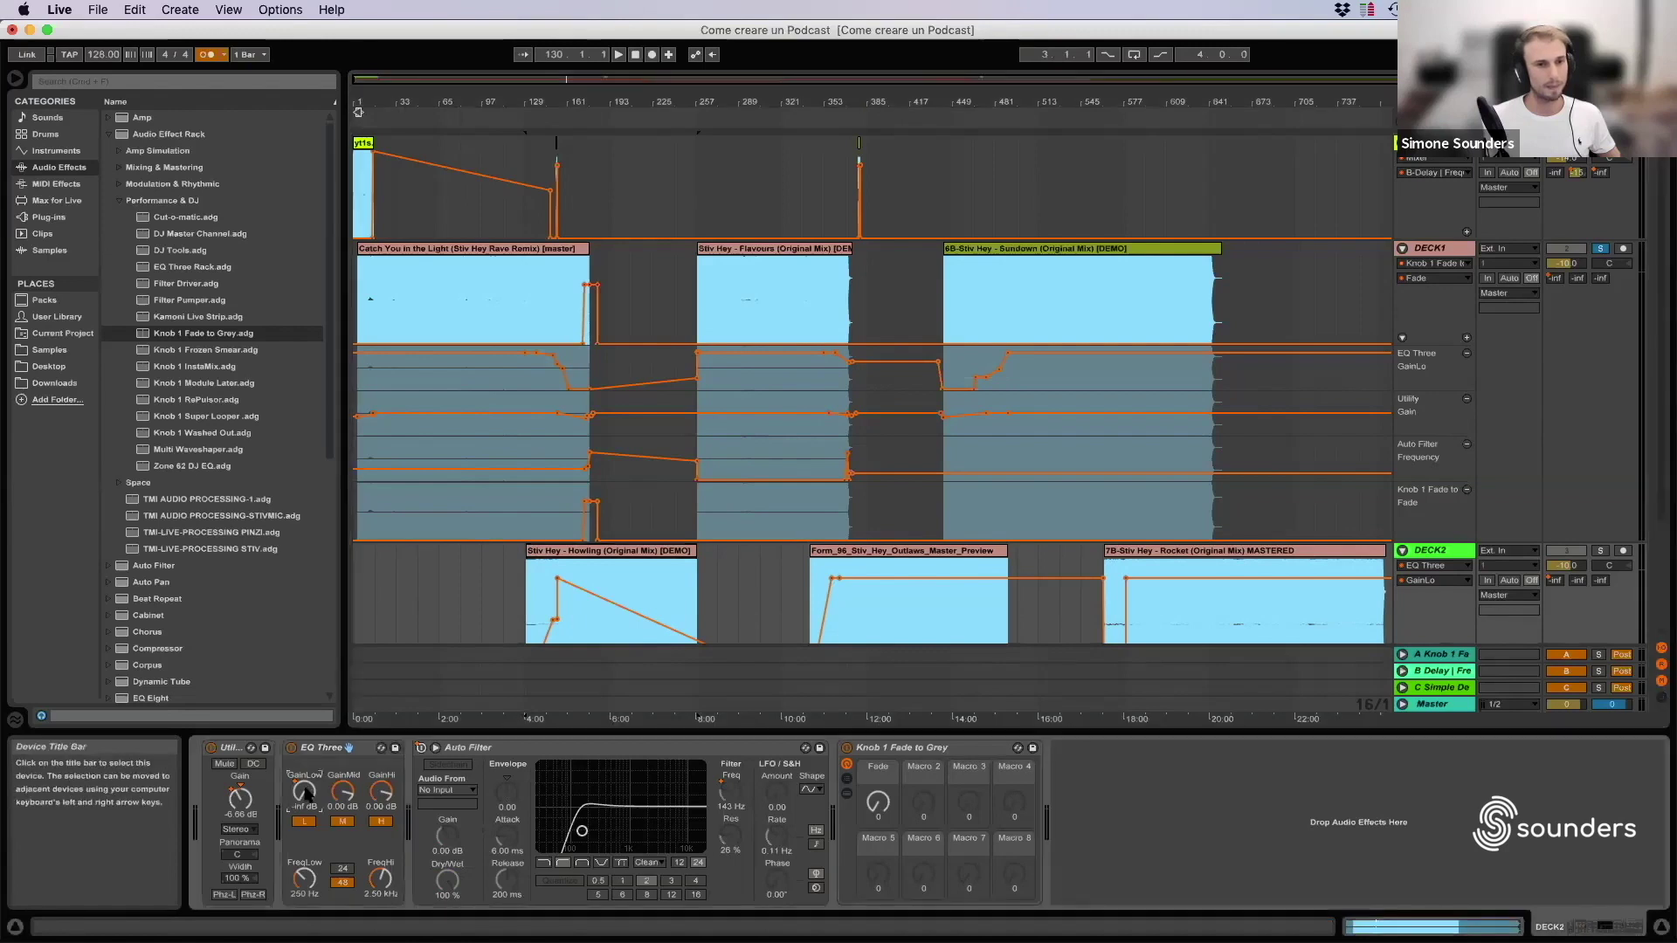
Display the Utility Gain automation on DECK2 and inspect it over the Howling clip.
scroll(806, 474, down, 4)
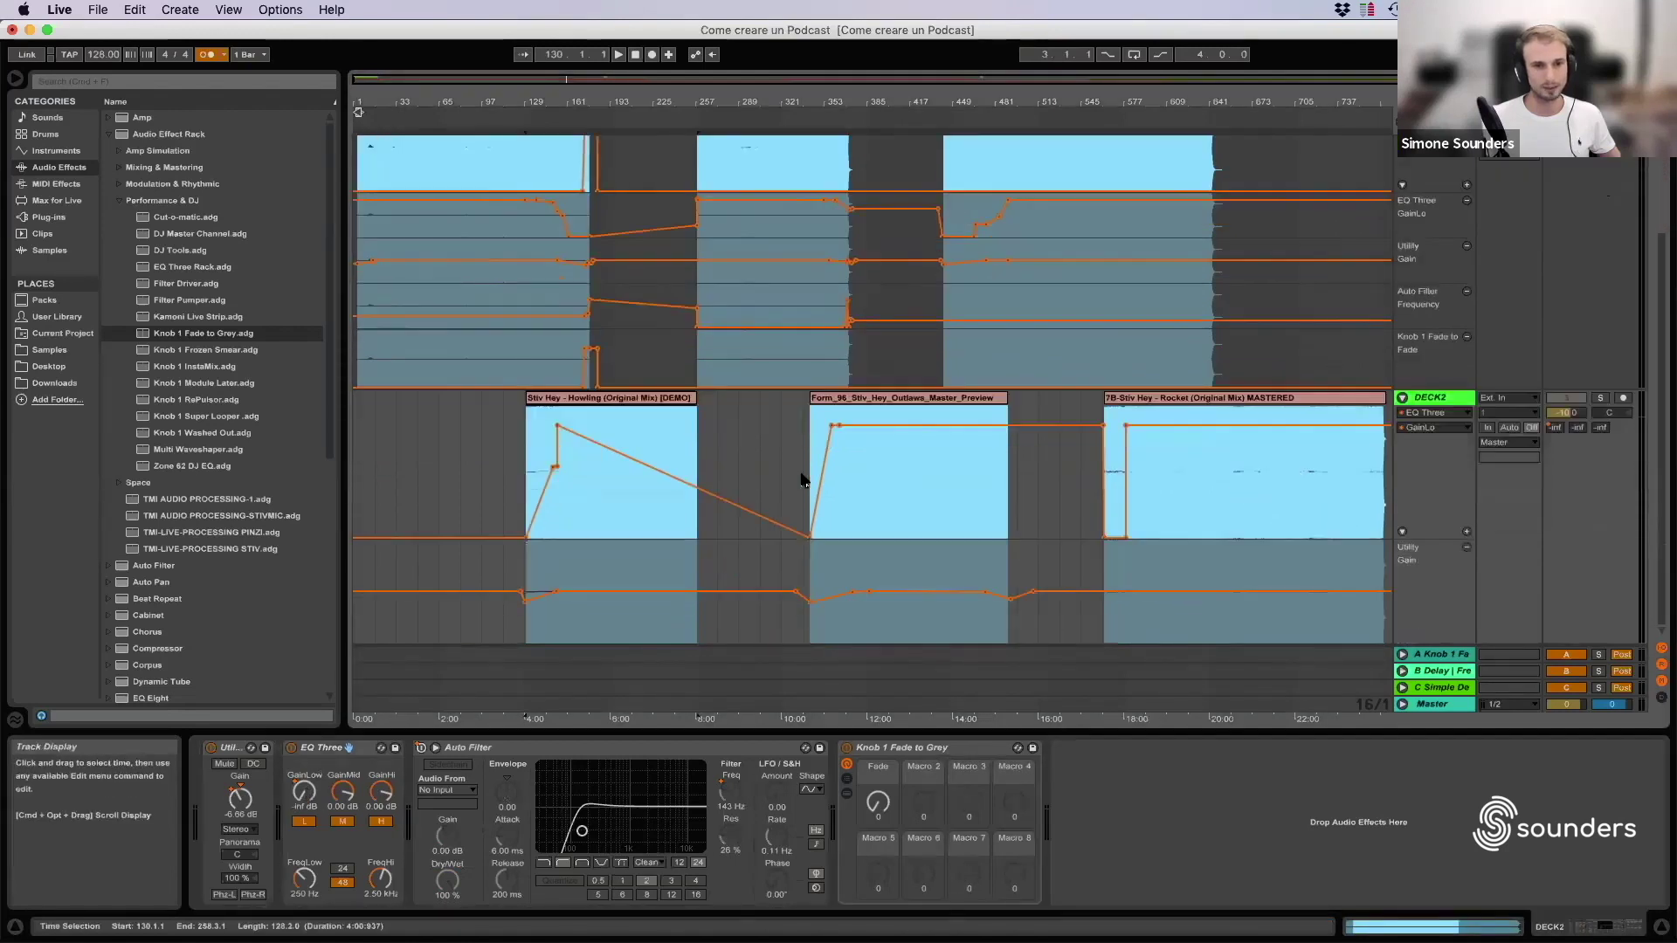
click(240, 798)
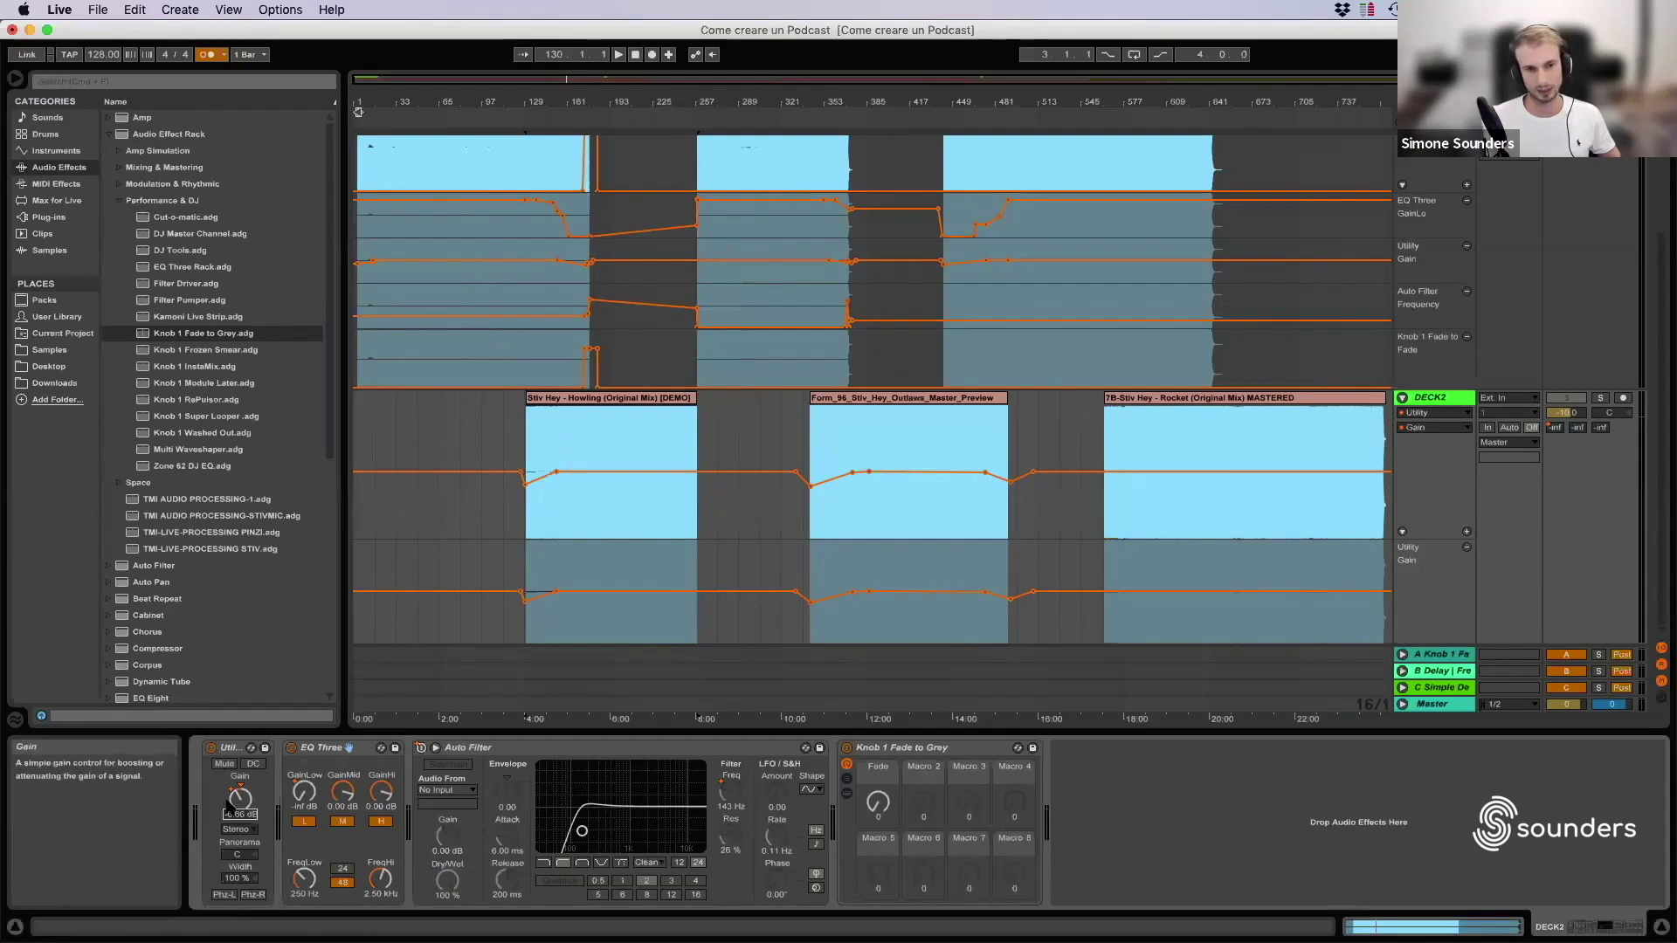
click(559, 522)
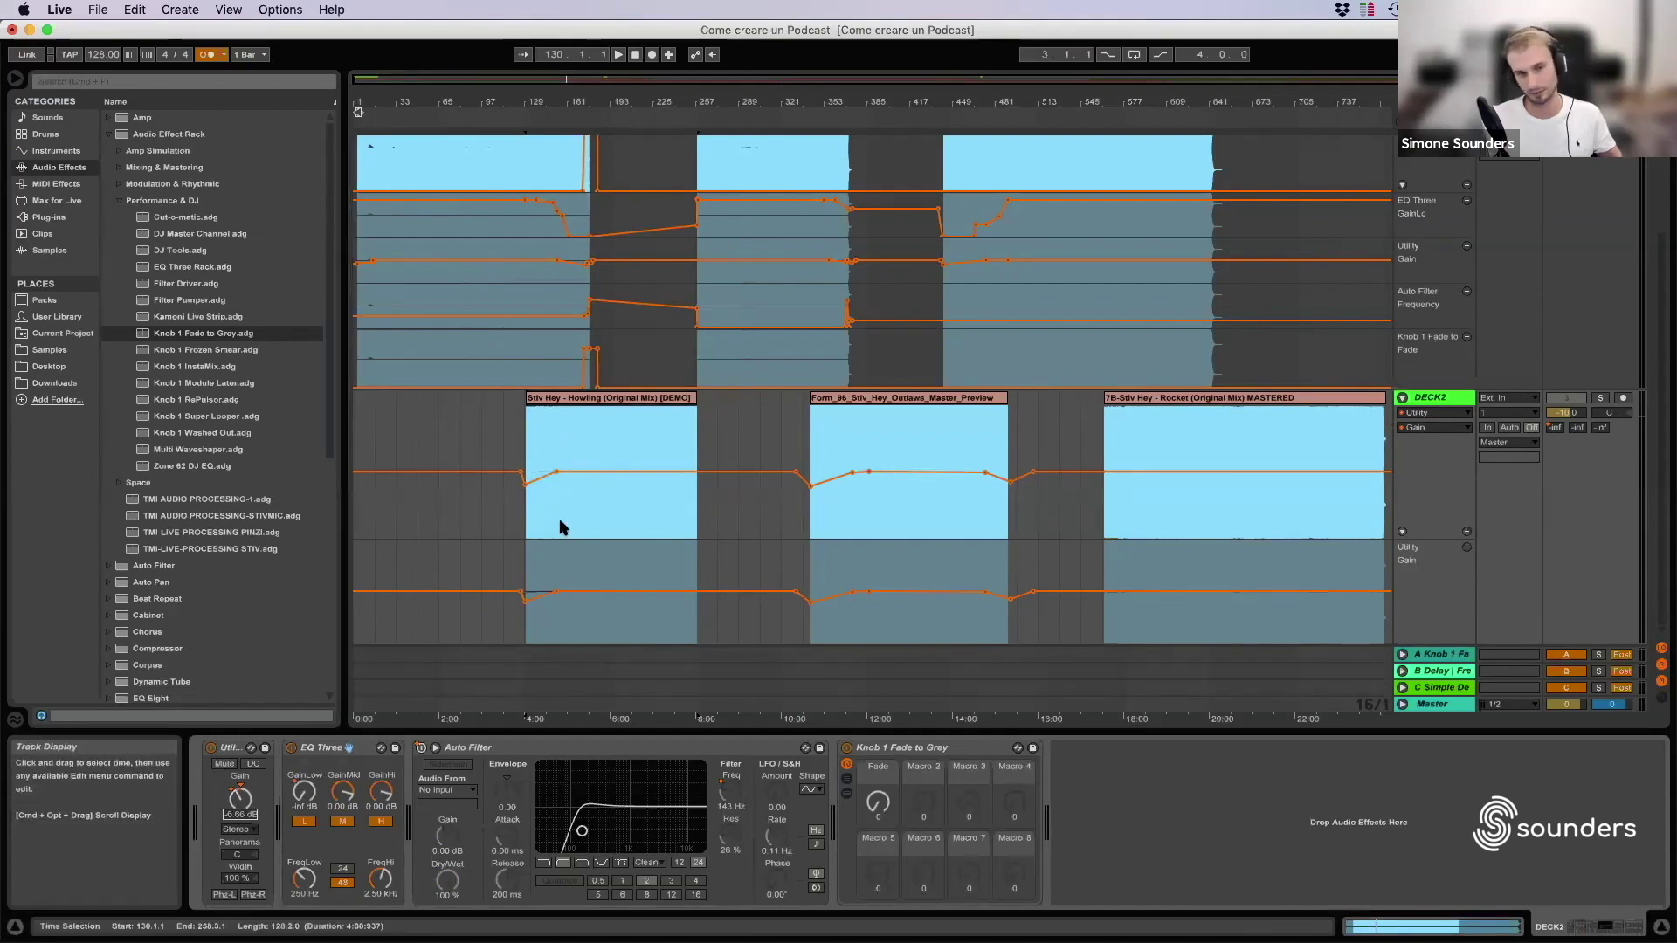
Display DECK2's EQ Three GainLow automation and inspect its rise at the start of the Howling clip.
click(304, 791)
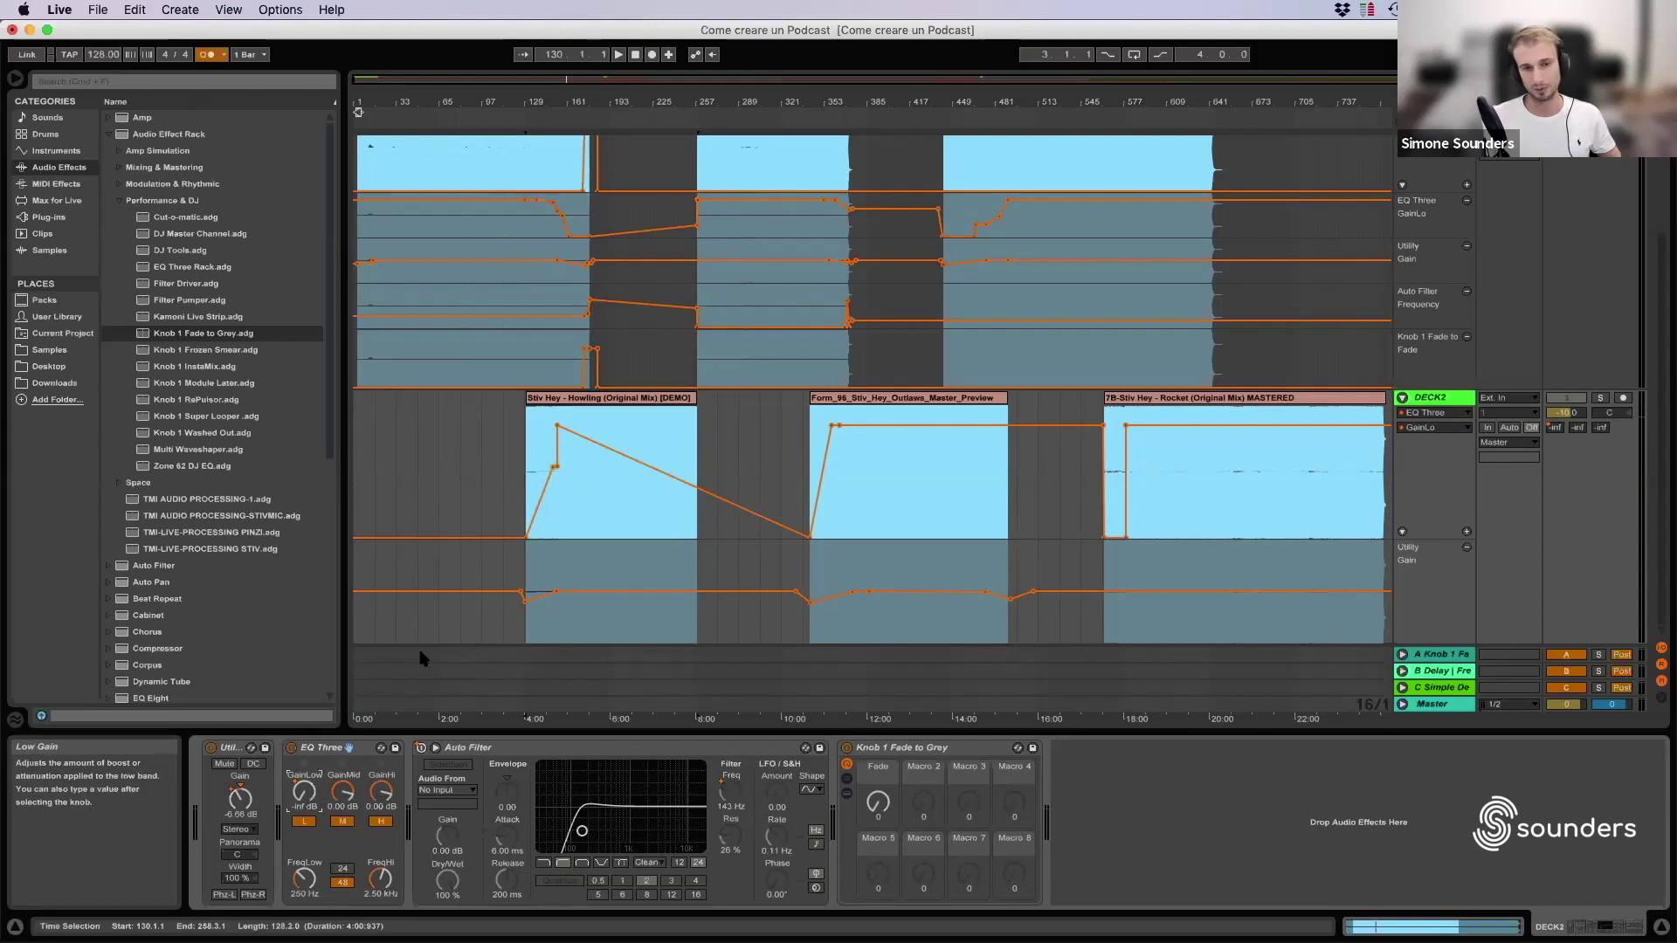
click(524, 467)
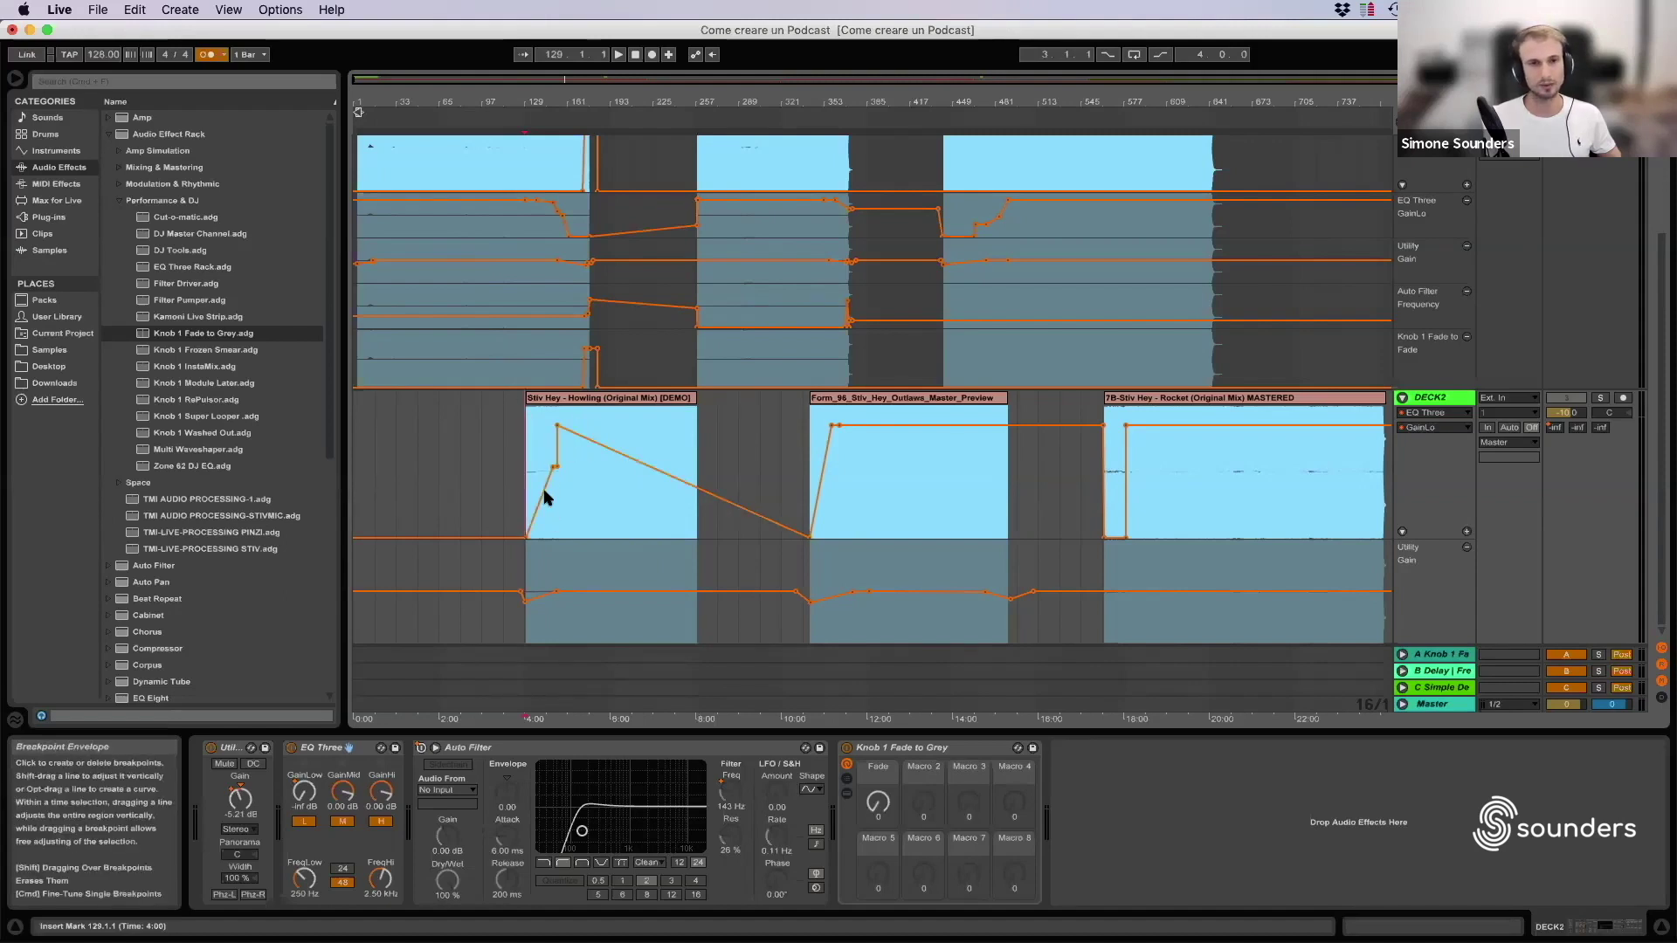
click(552, 466)
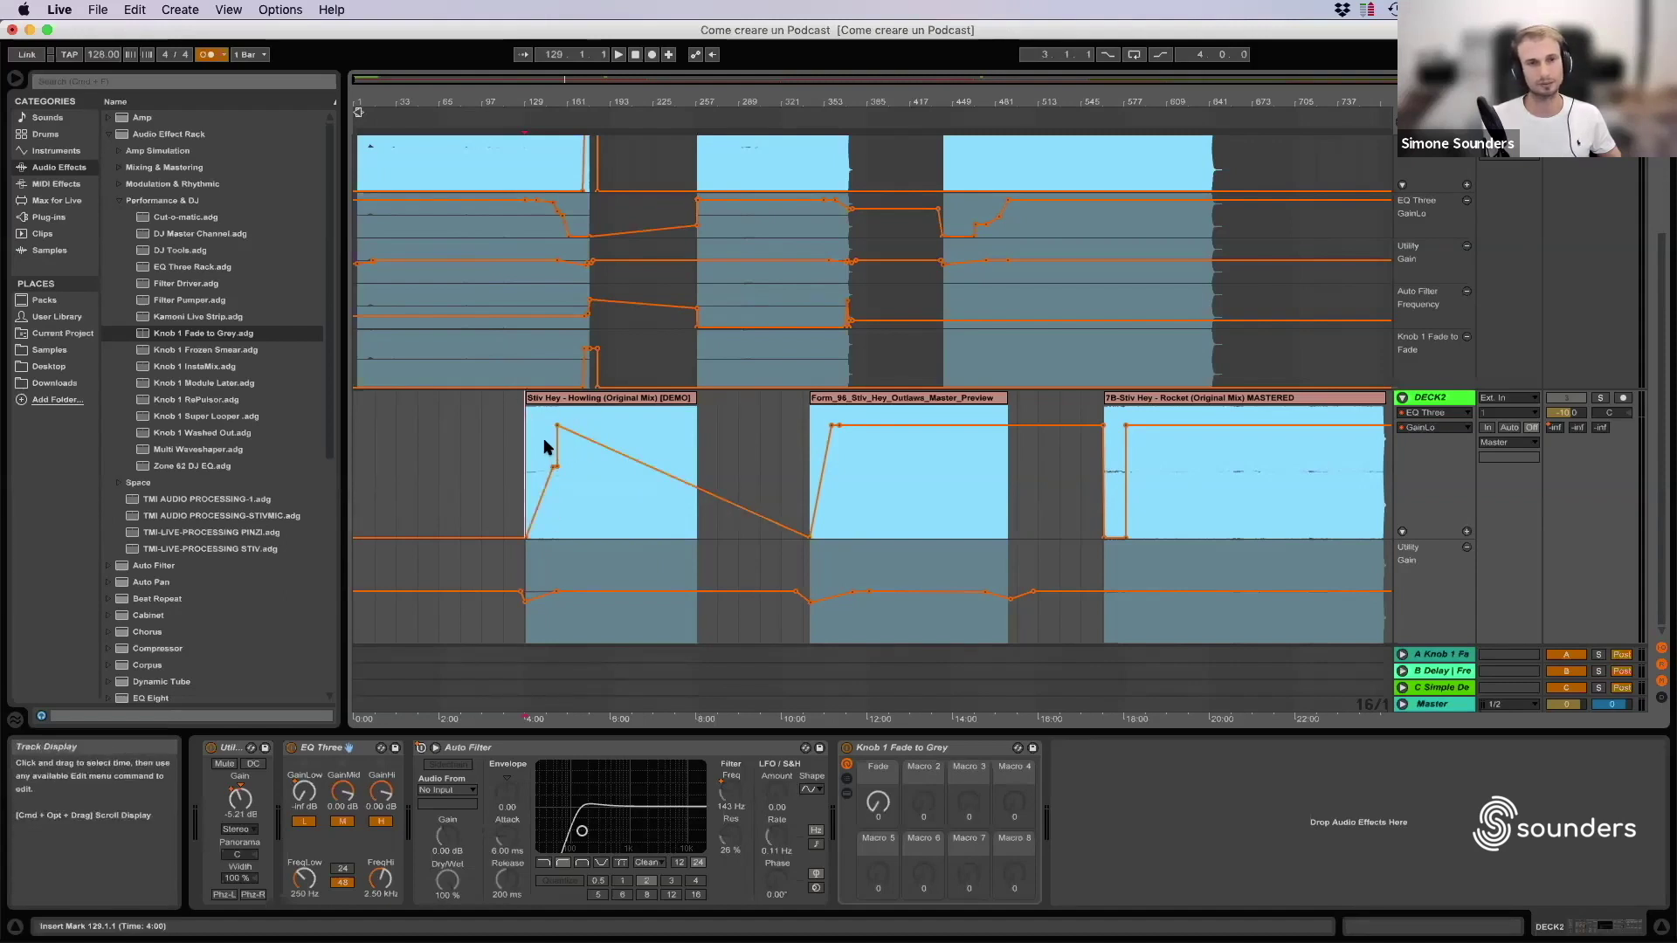
Switch the metronome off and play the arrangement from just before the Howling clip on DECK2.
key(space)
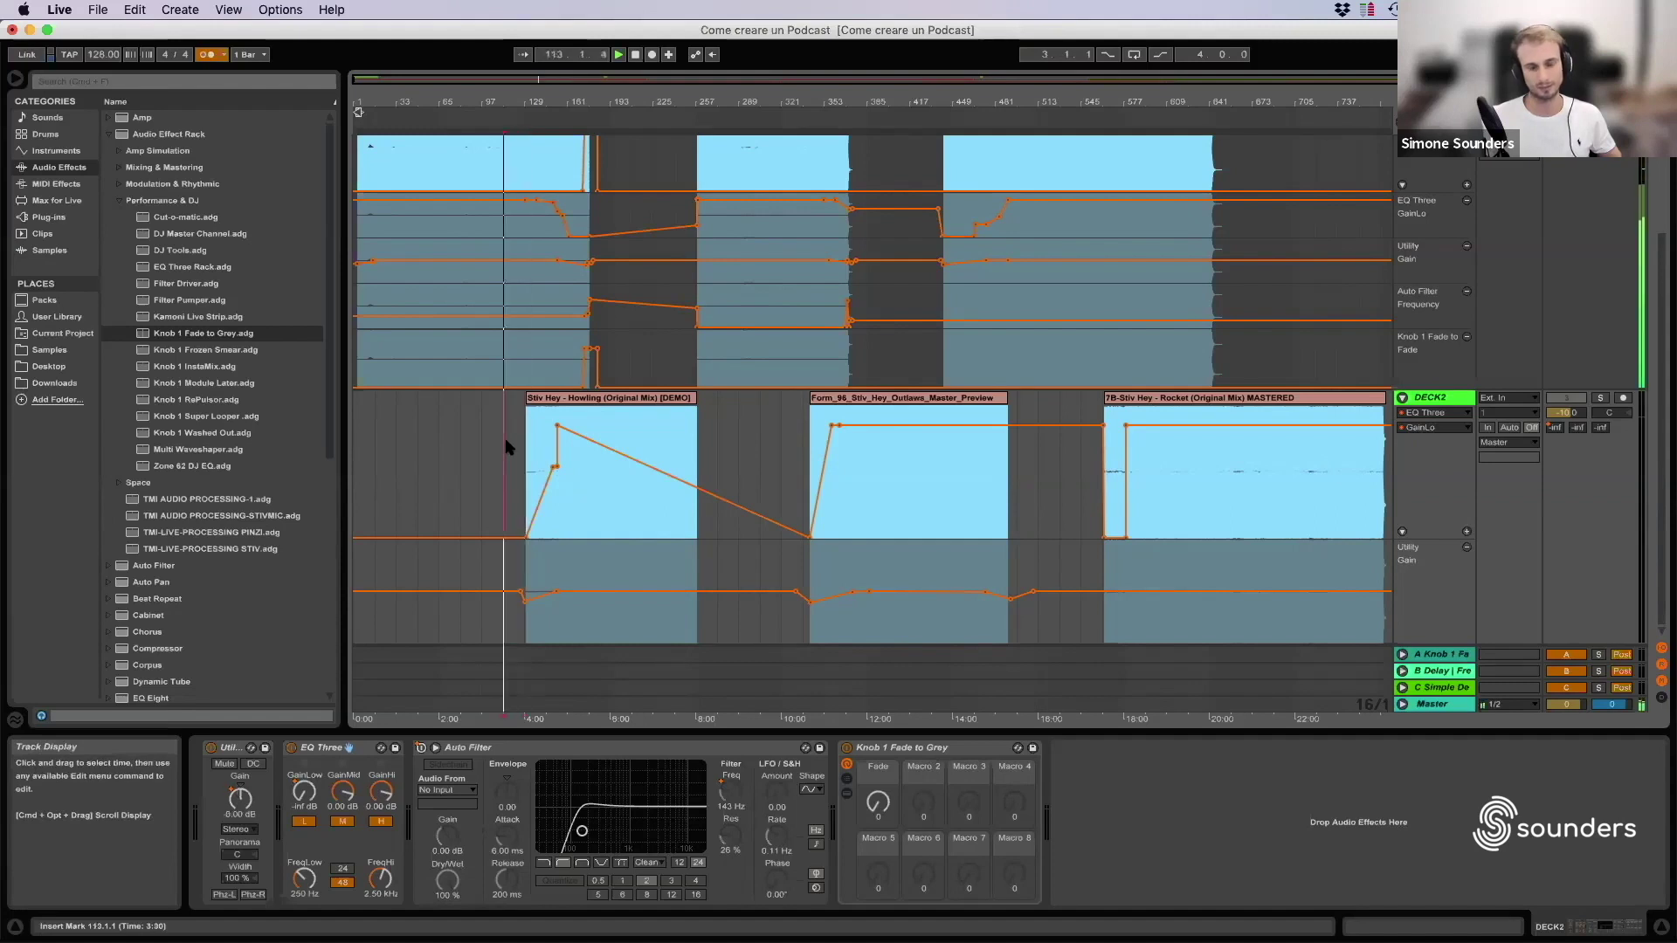
scroll(507, 447, up, 5)
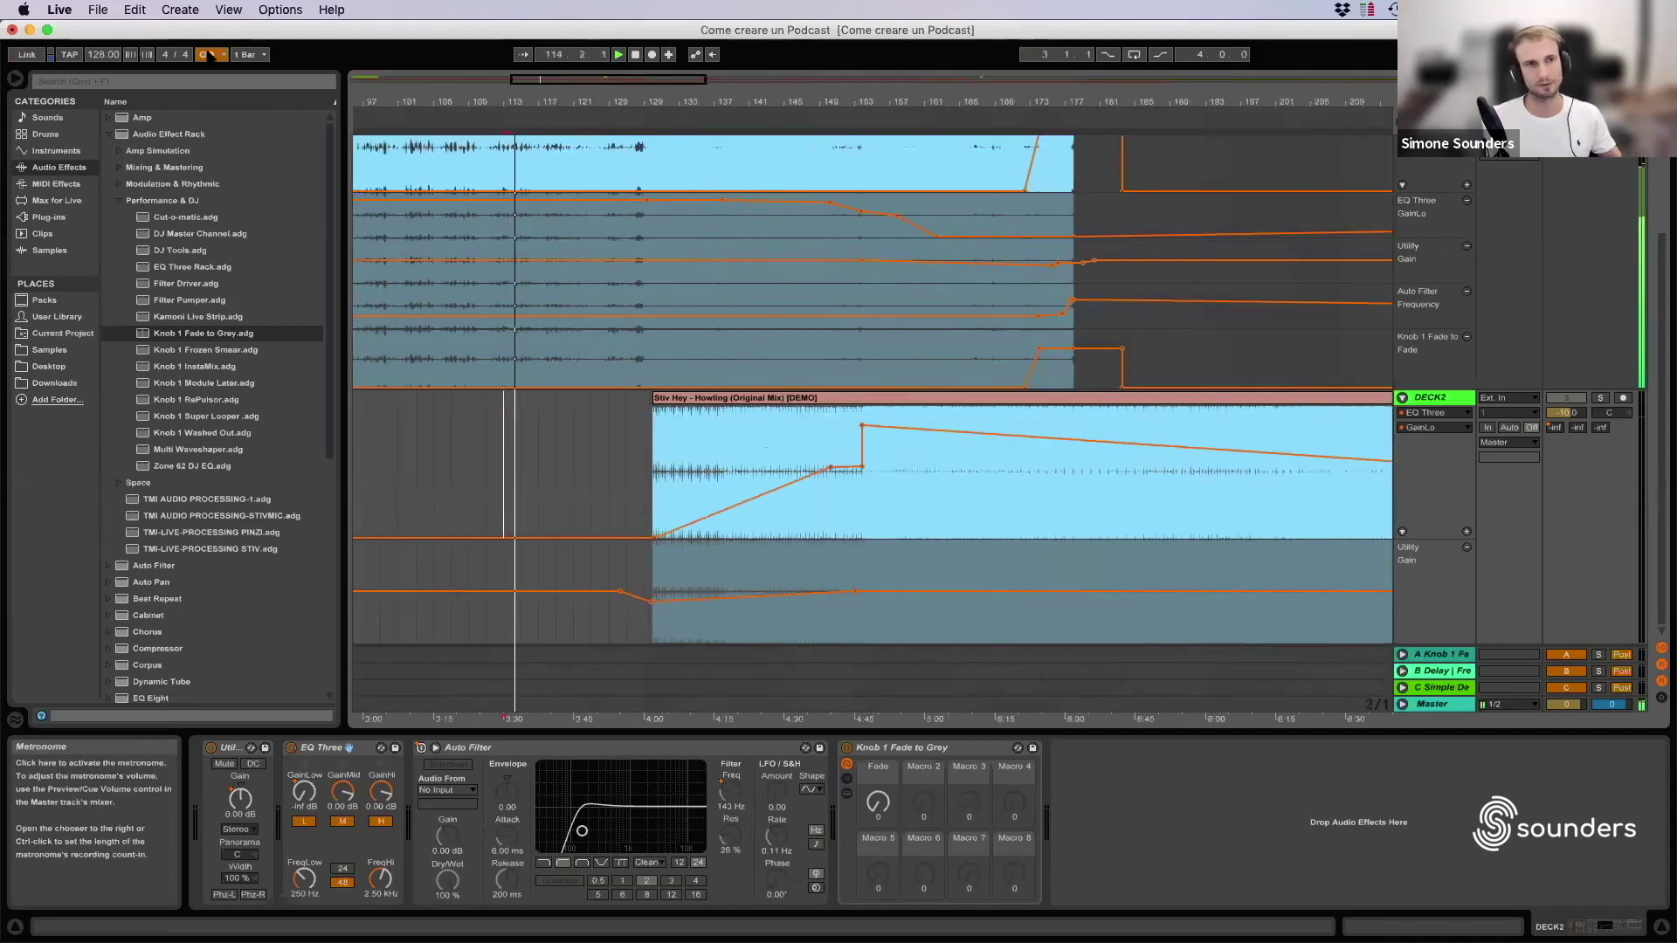
click(609, 472)
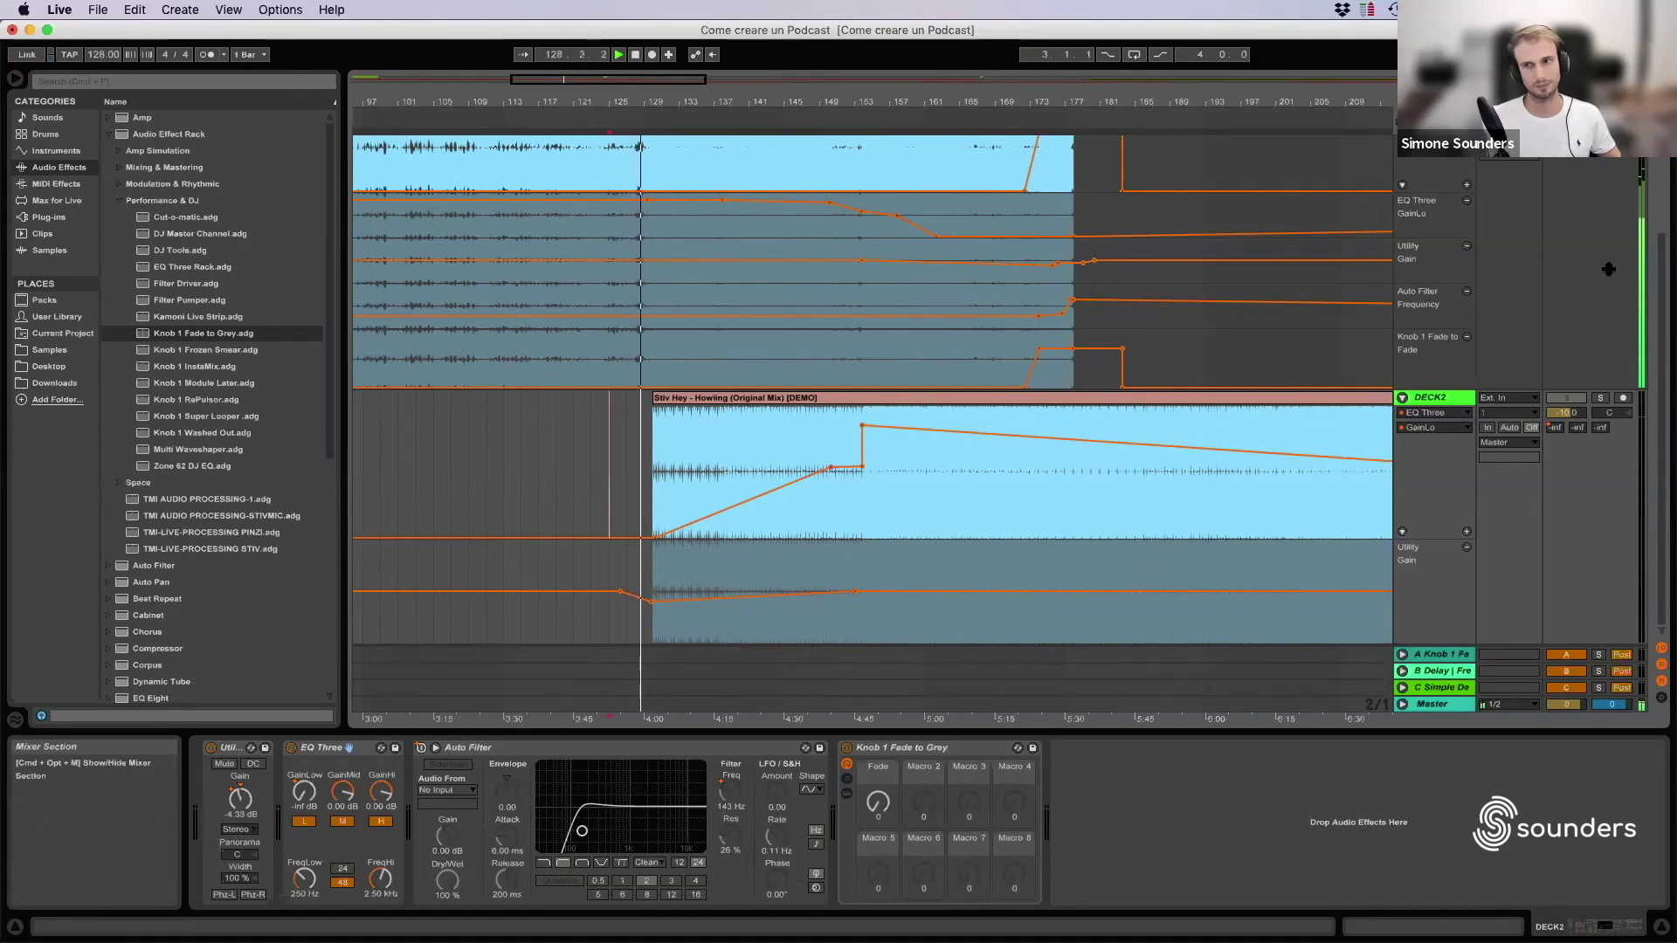
Listen to the start of the Howling clip, briefly soloing DECK2, and follow its EQ Three GainLow and Utility Gain automation.
scroll(1608, 269, up, 4)
scroll(1506, 392, down, 1)
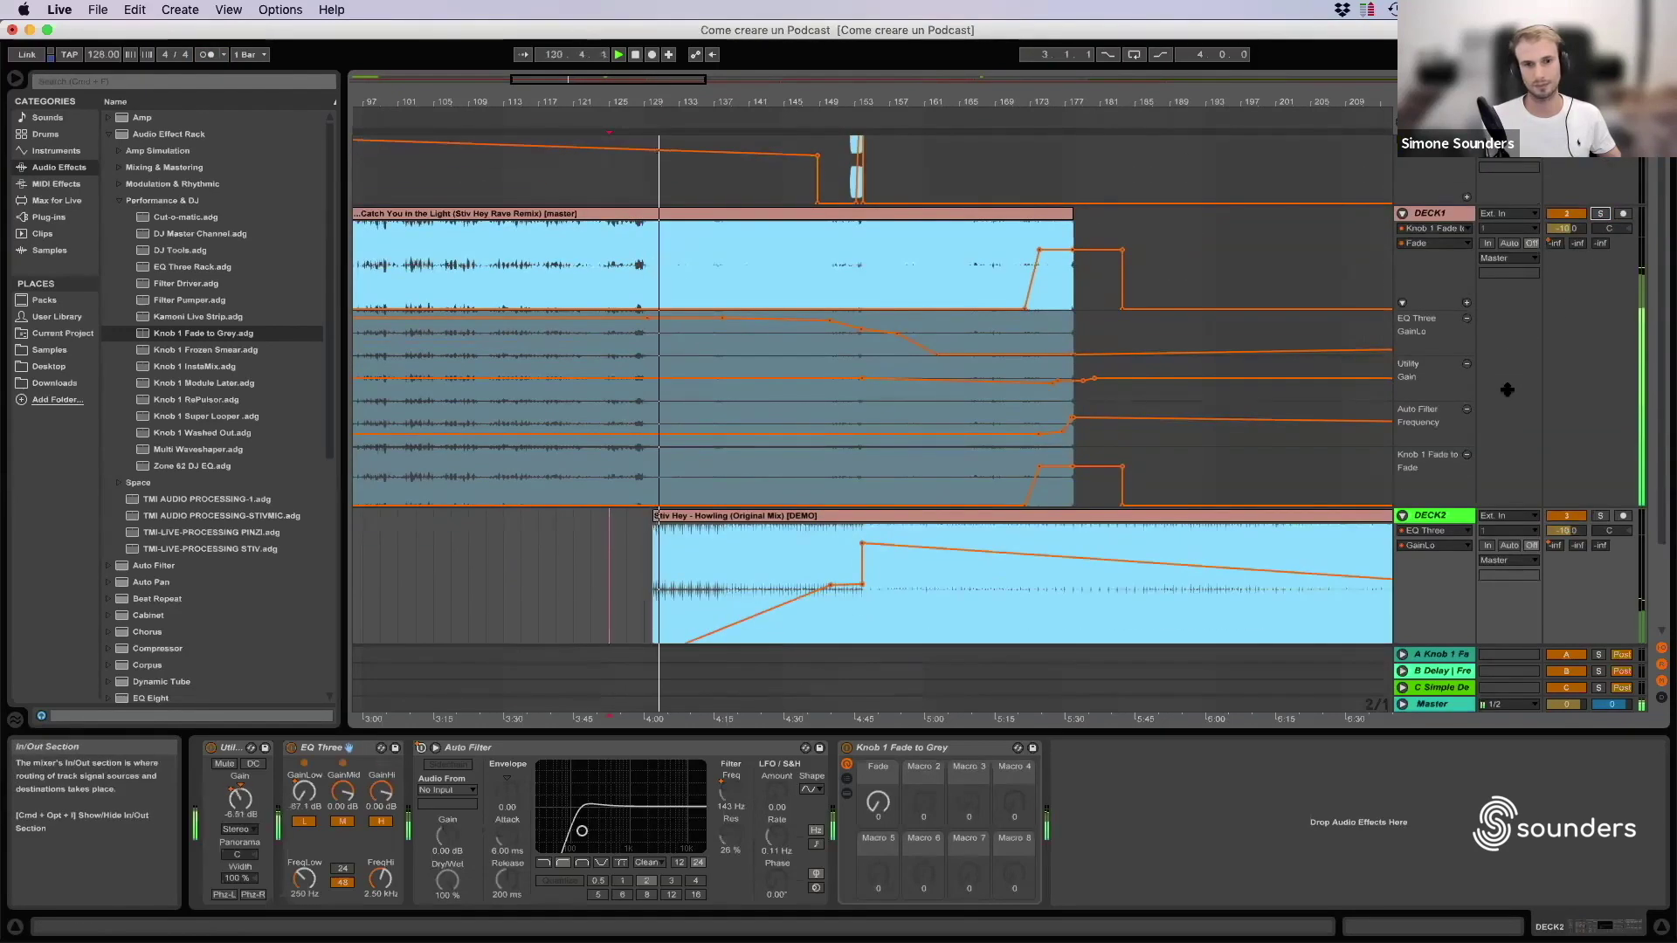
click(1600, 515)
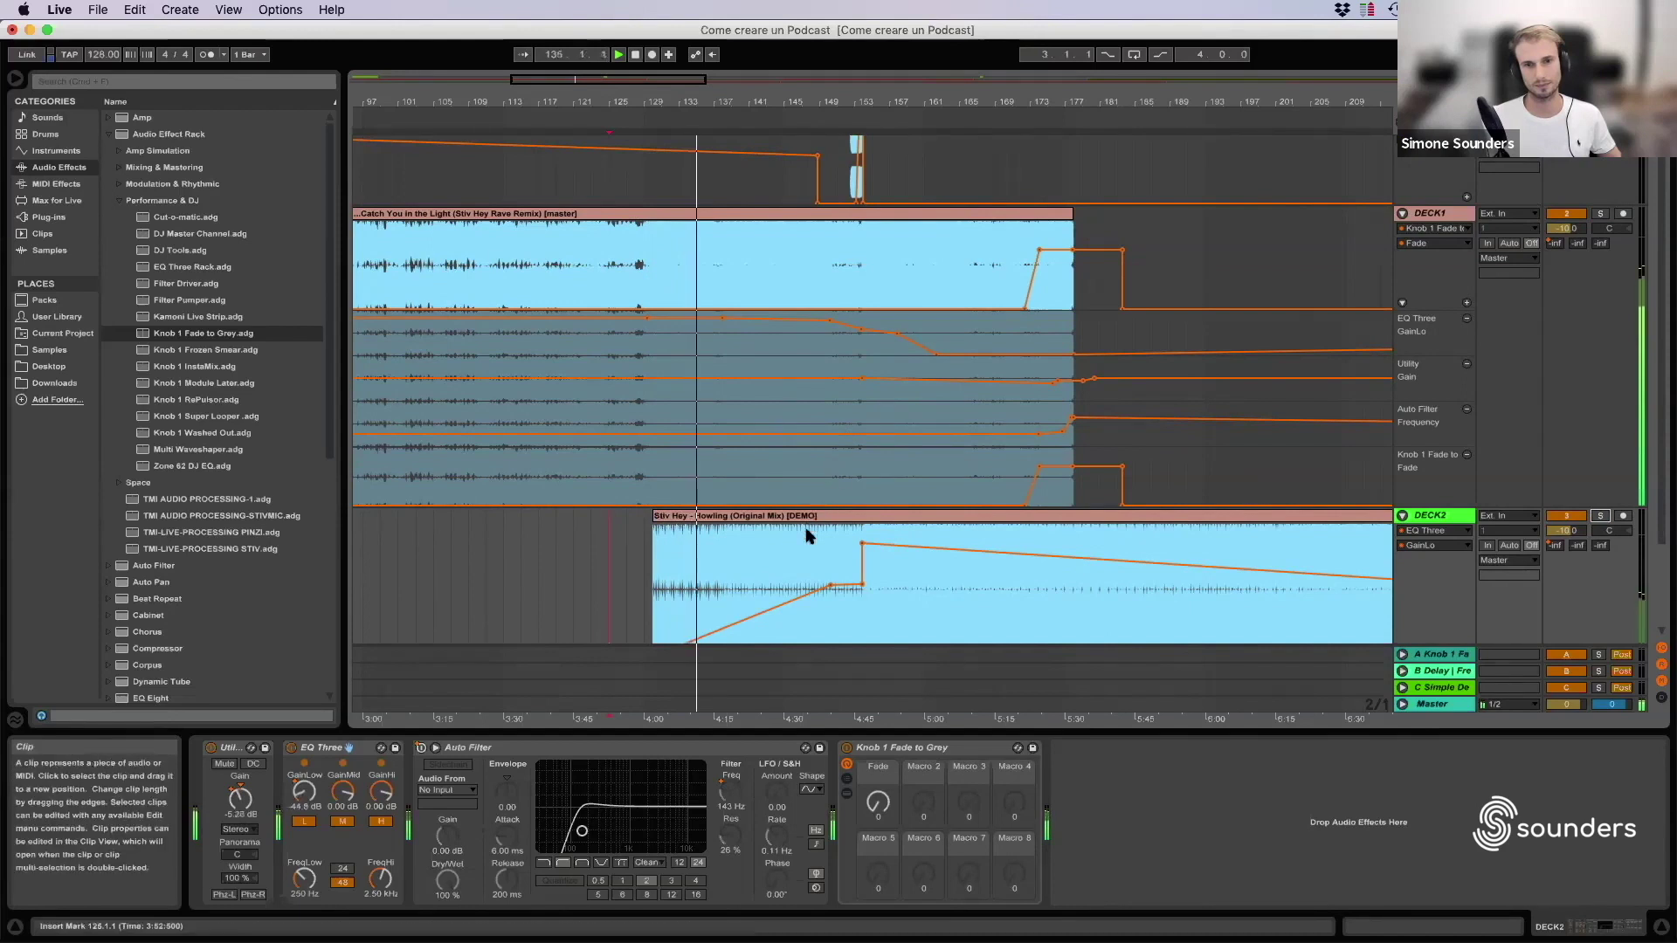
scroll(986, 551, down, 1)
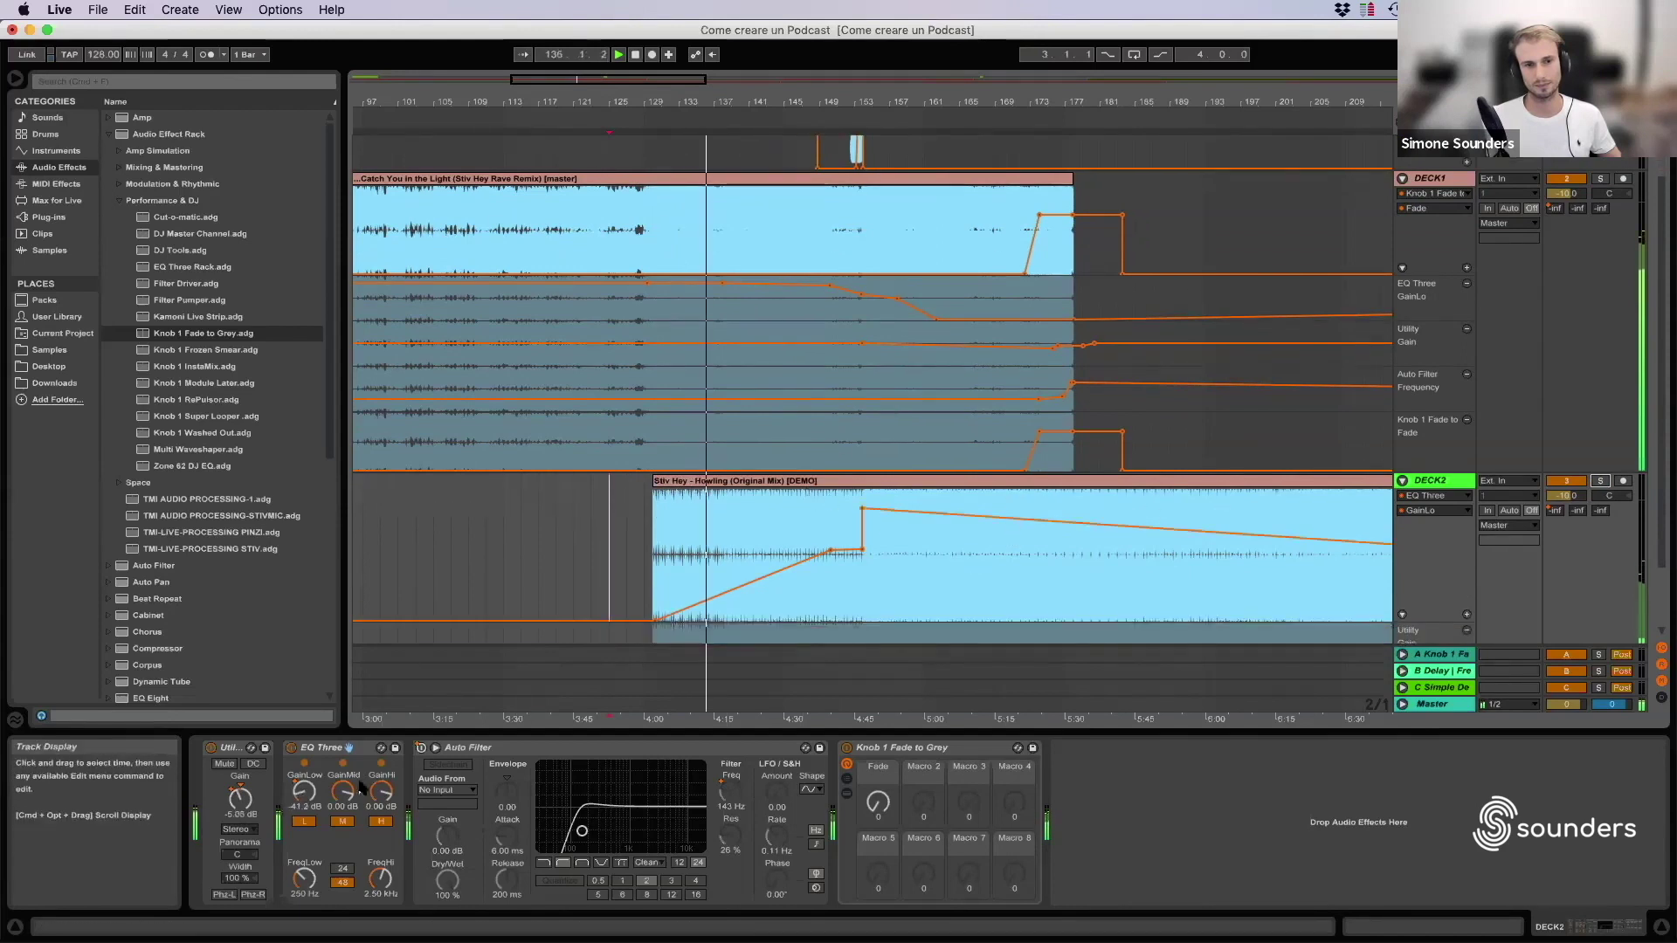
scroll(764, 549, down, 1)
scroll(764, 550, down, 2)
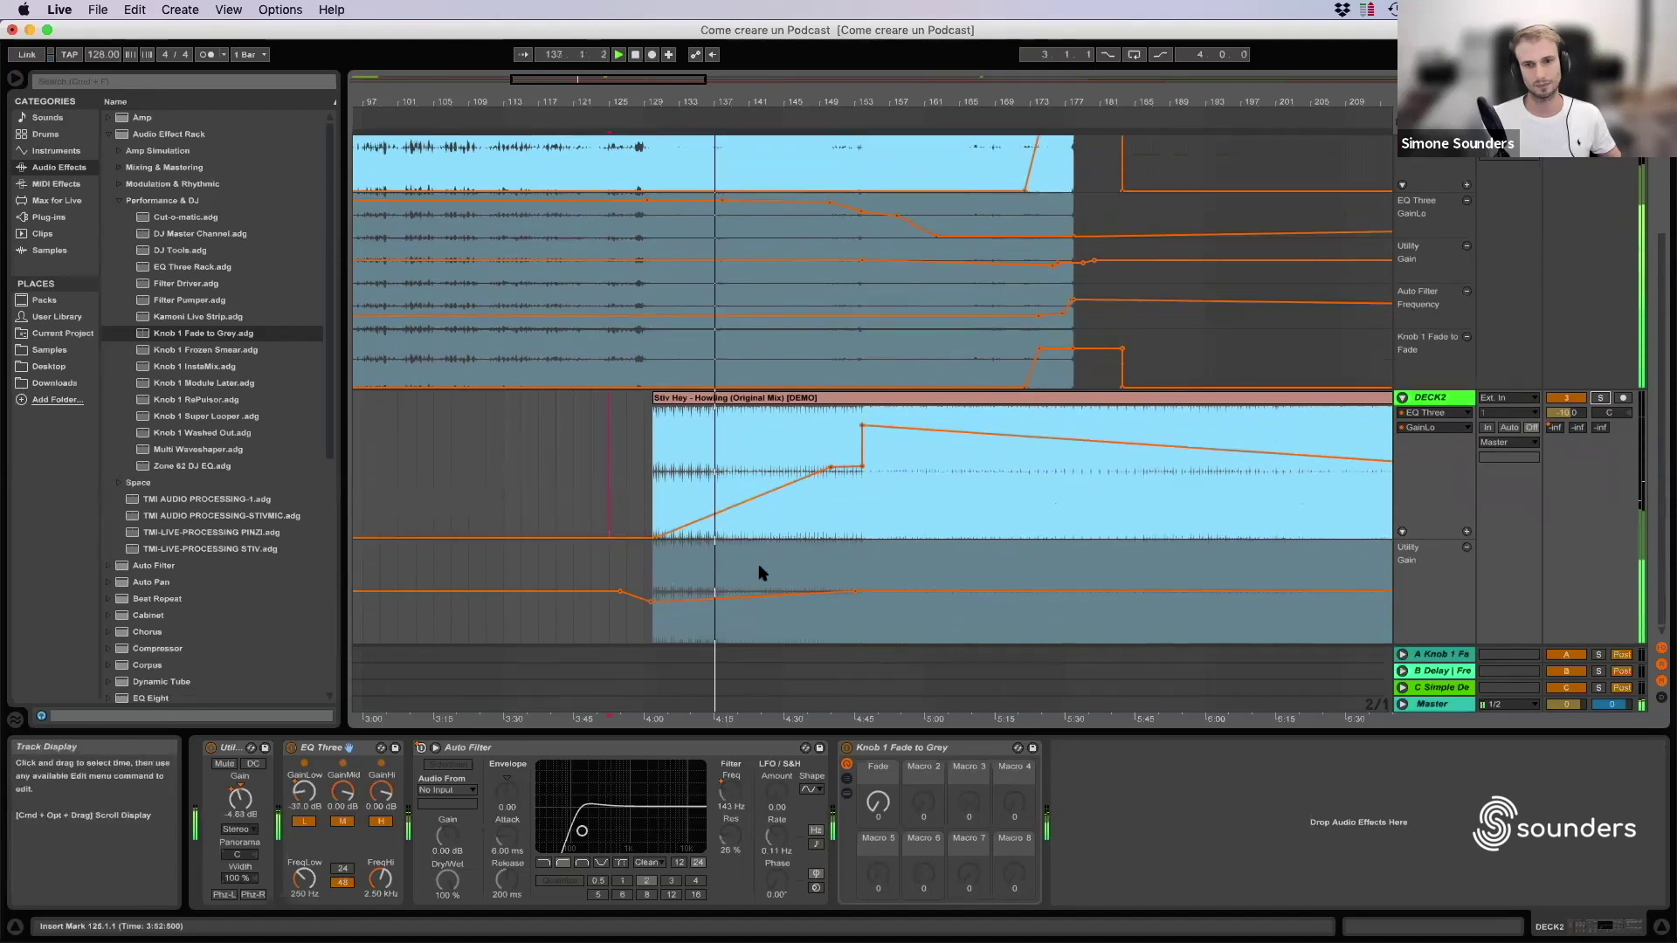
scroll(864, 478, up, 3)
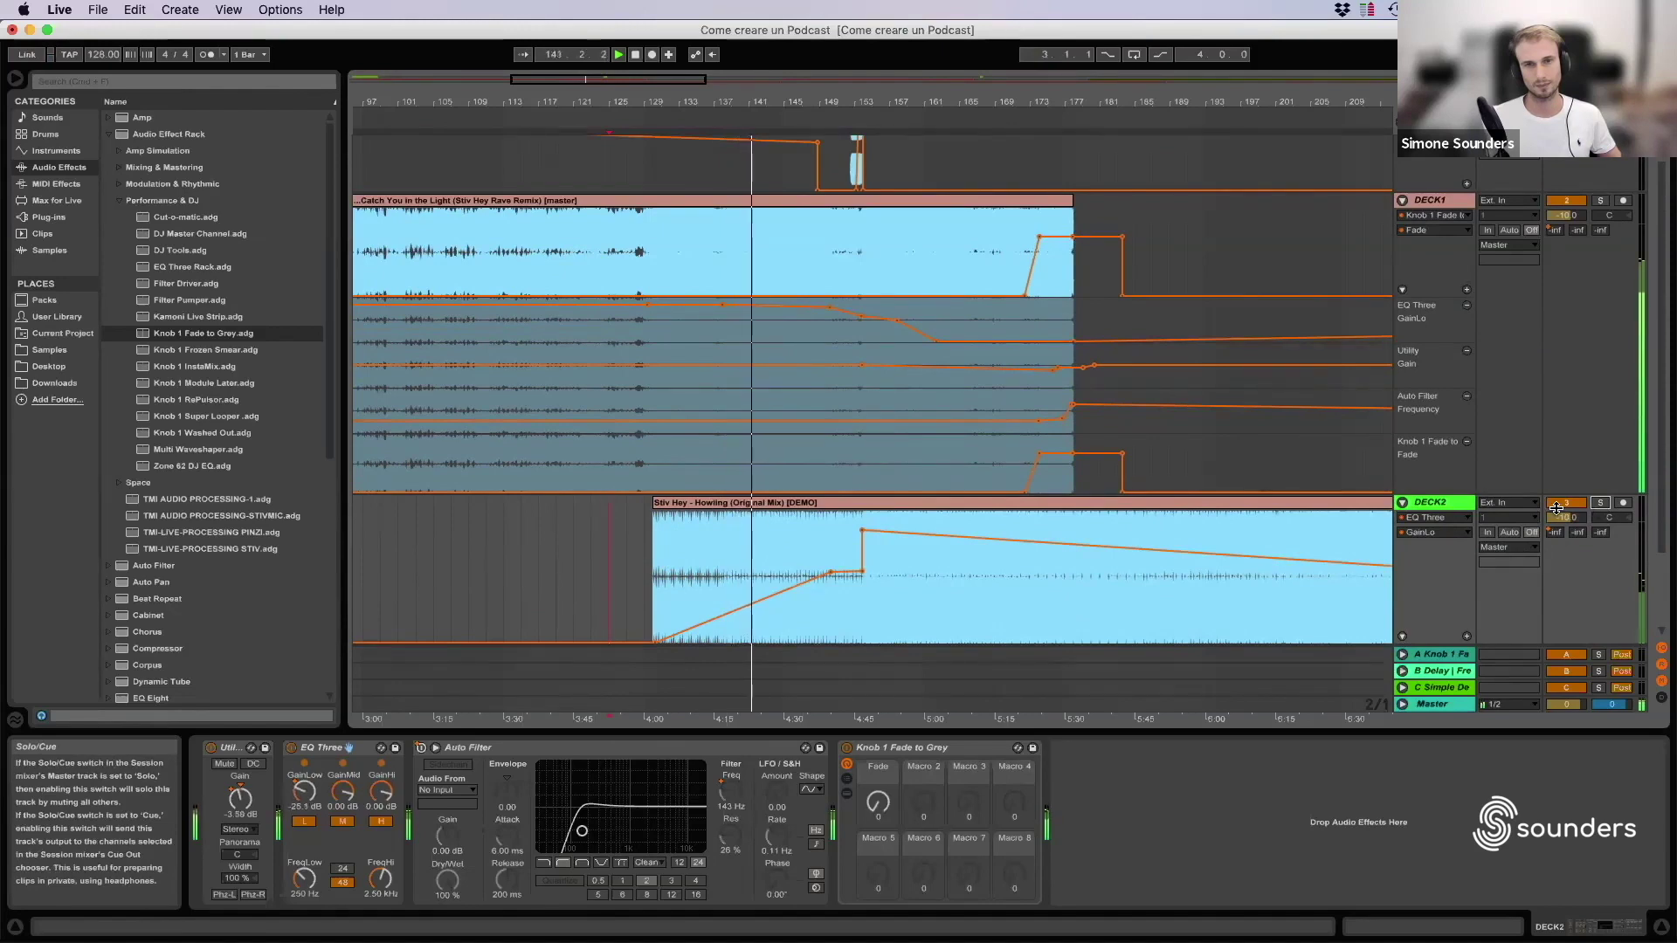
scroll(1371, 548, down, 4)
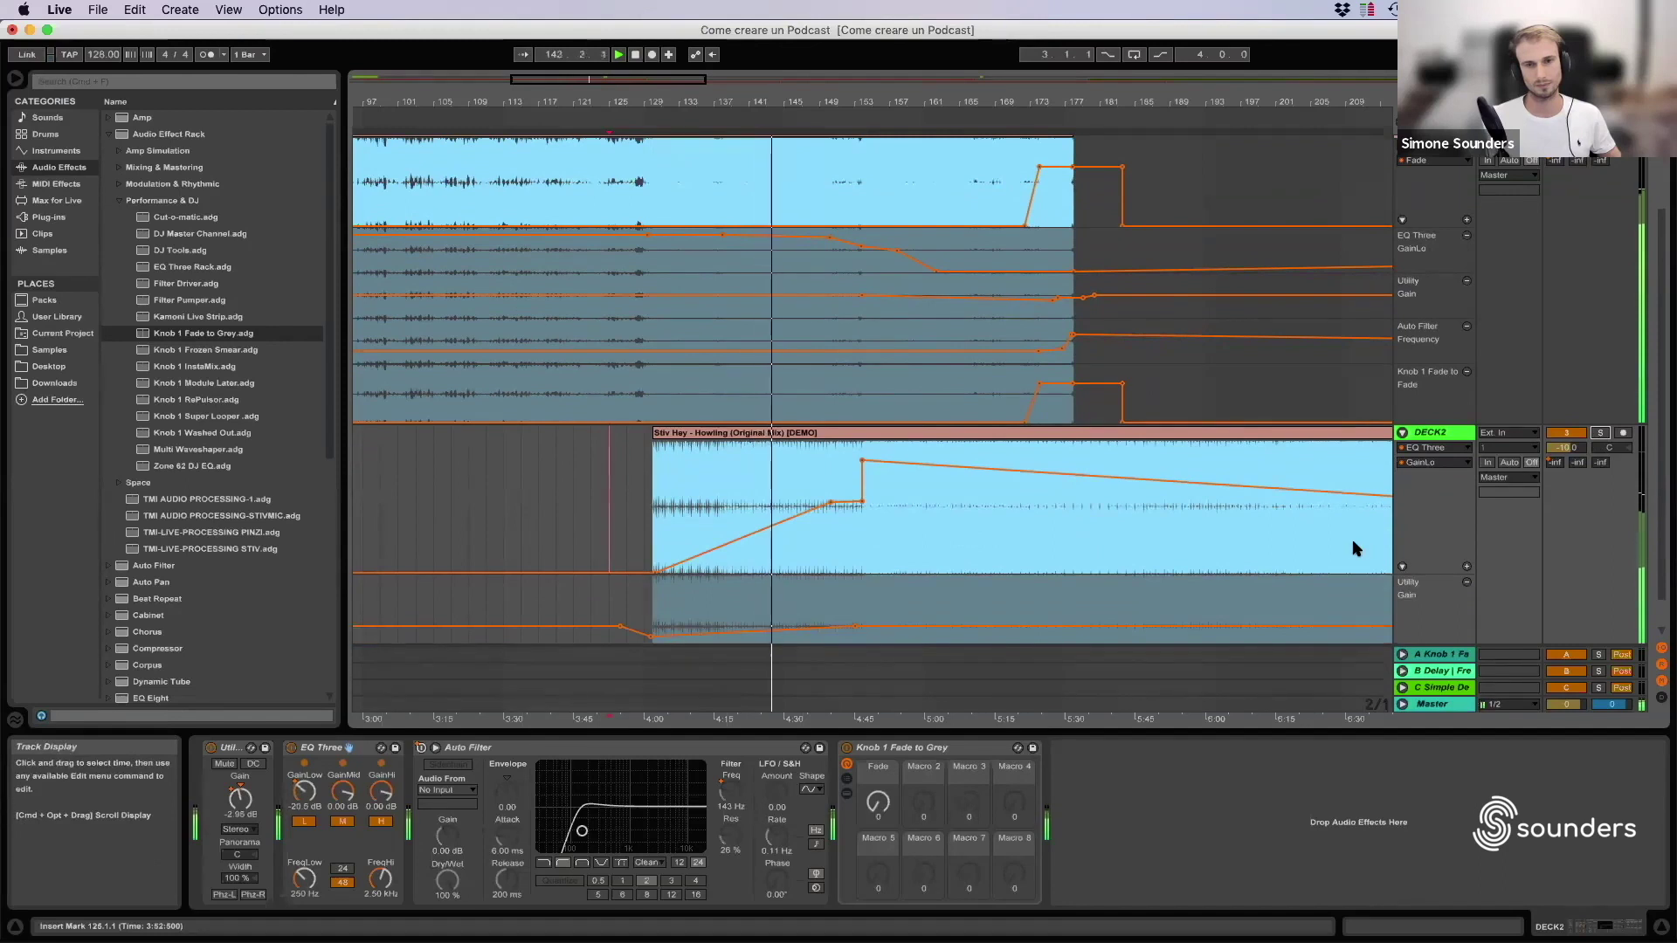
scroll(889, 524, up, 3)
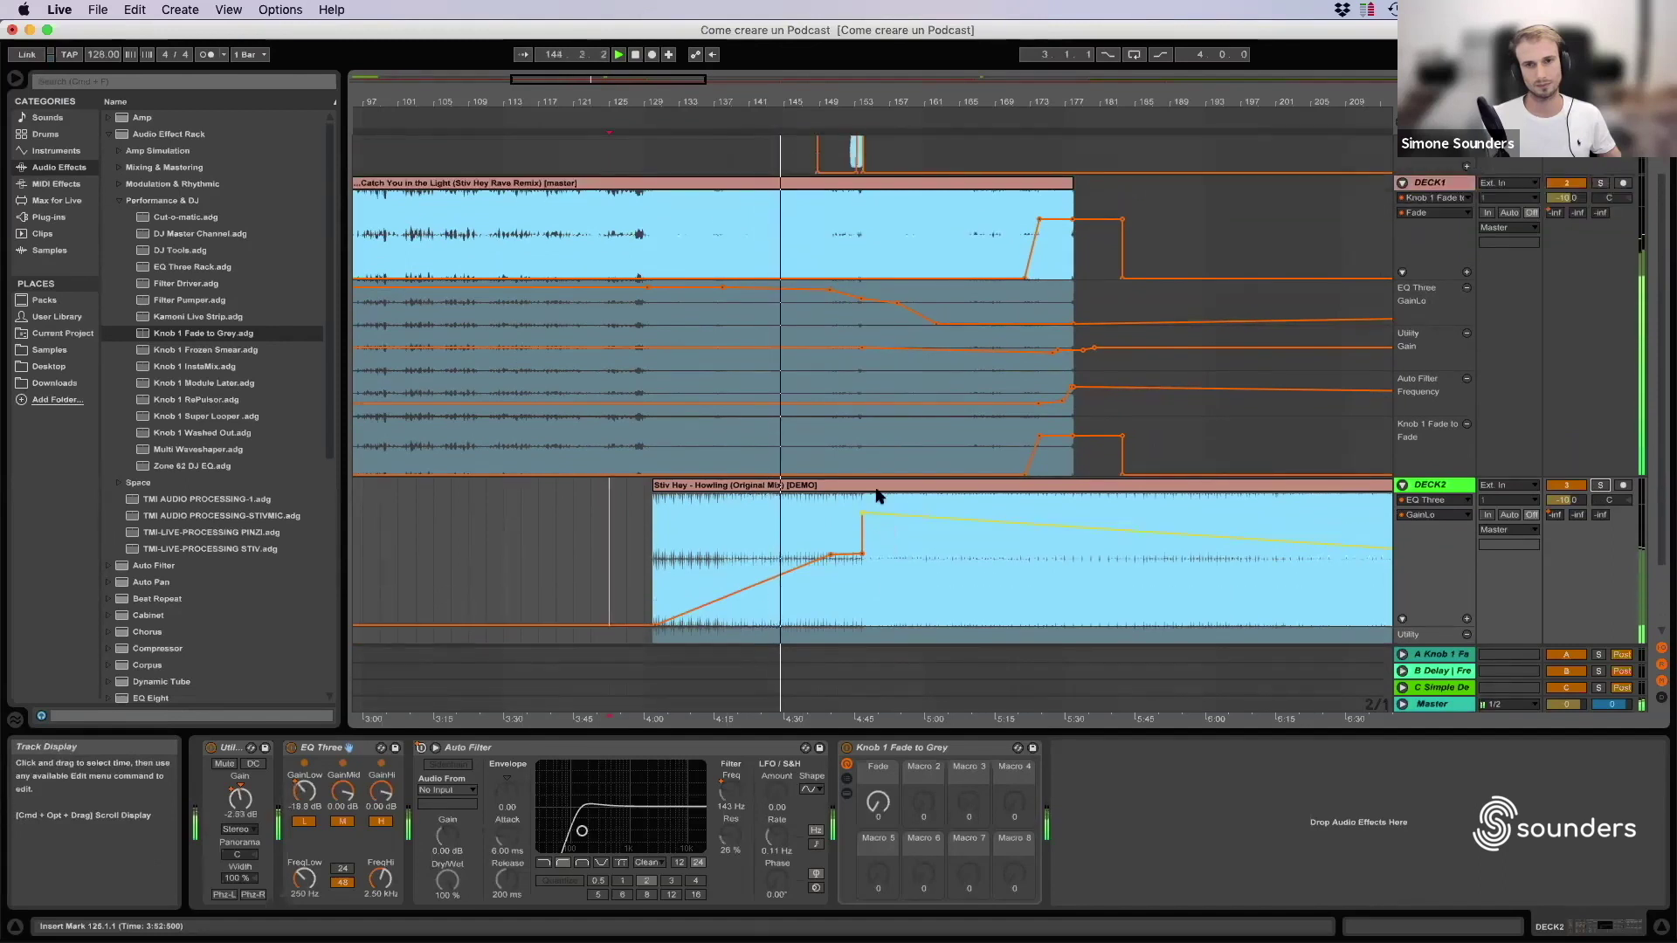
Display DECK1's devices and examine its EQ Three GainLow automation around bar 151, where Howling overlaps Catch You in the Light.
click(1436, 182)
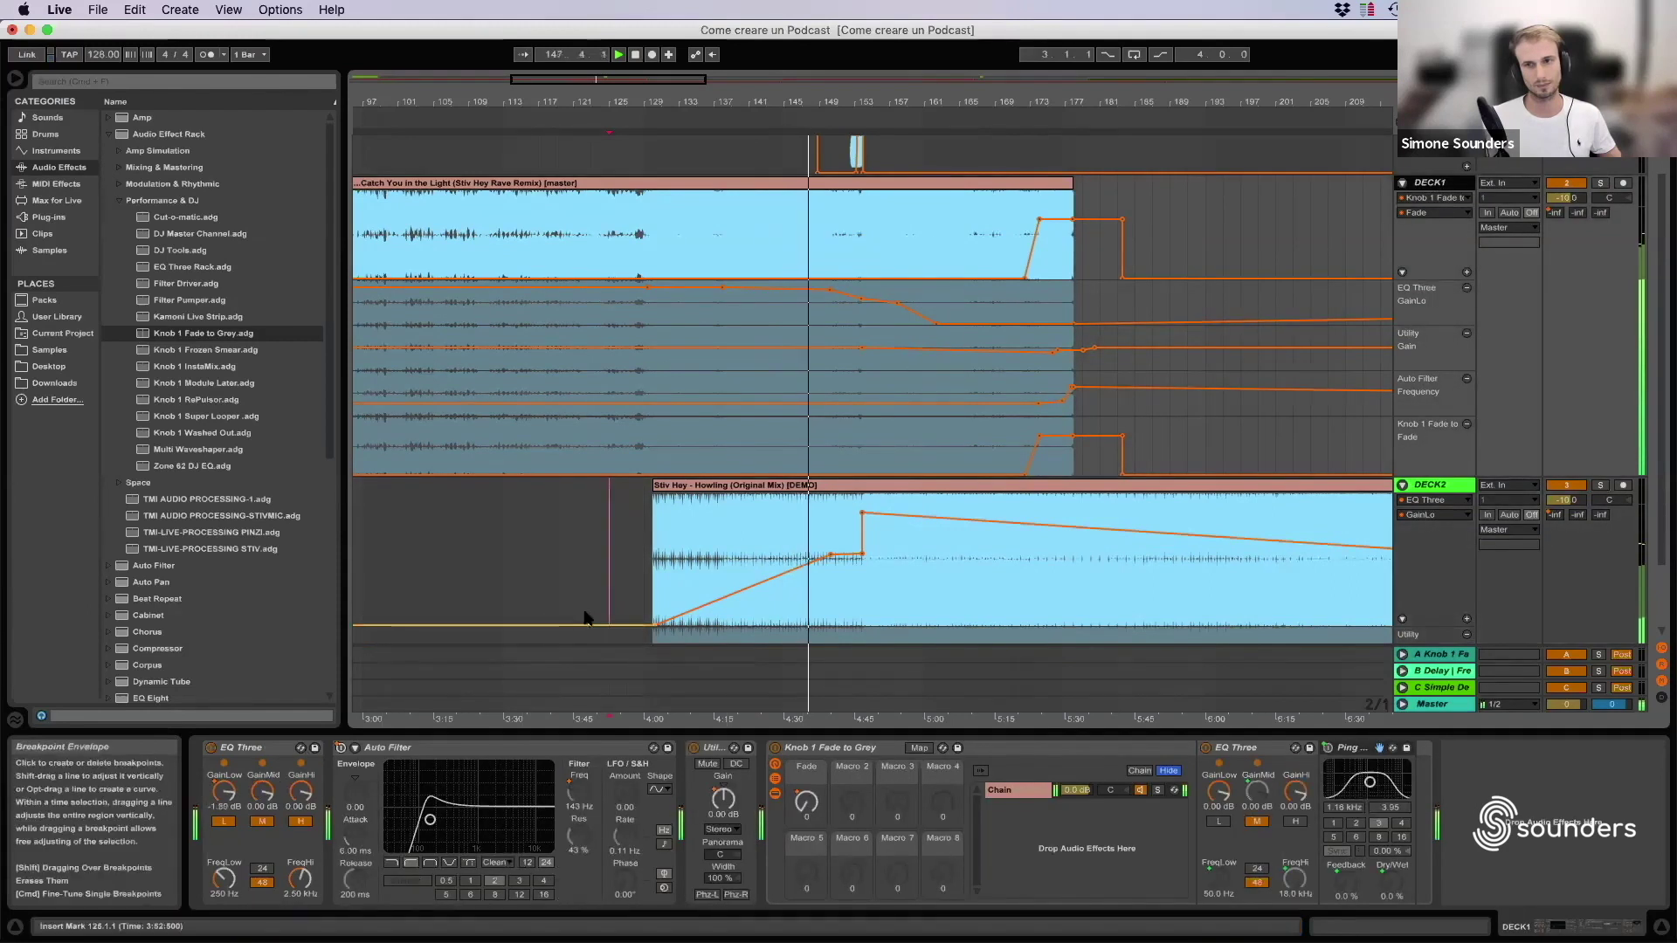
scroll(817, 472, up, 2)
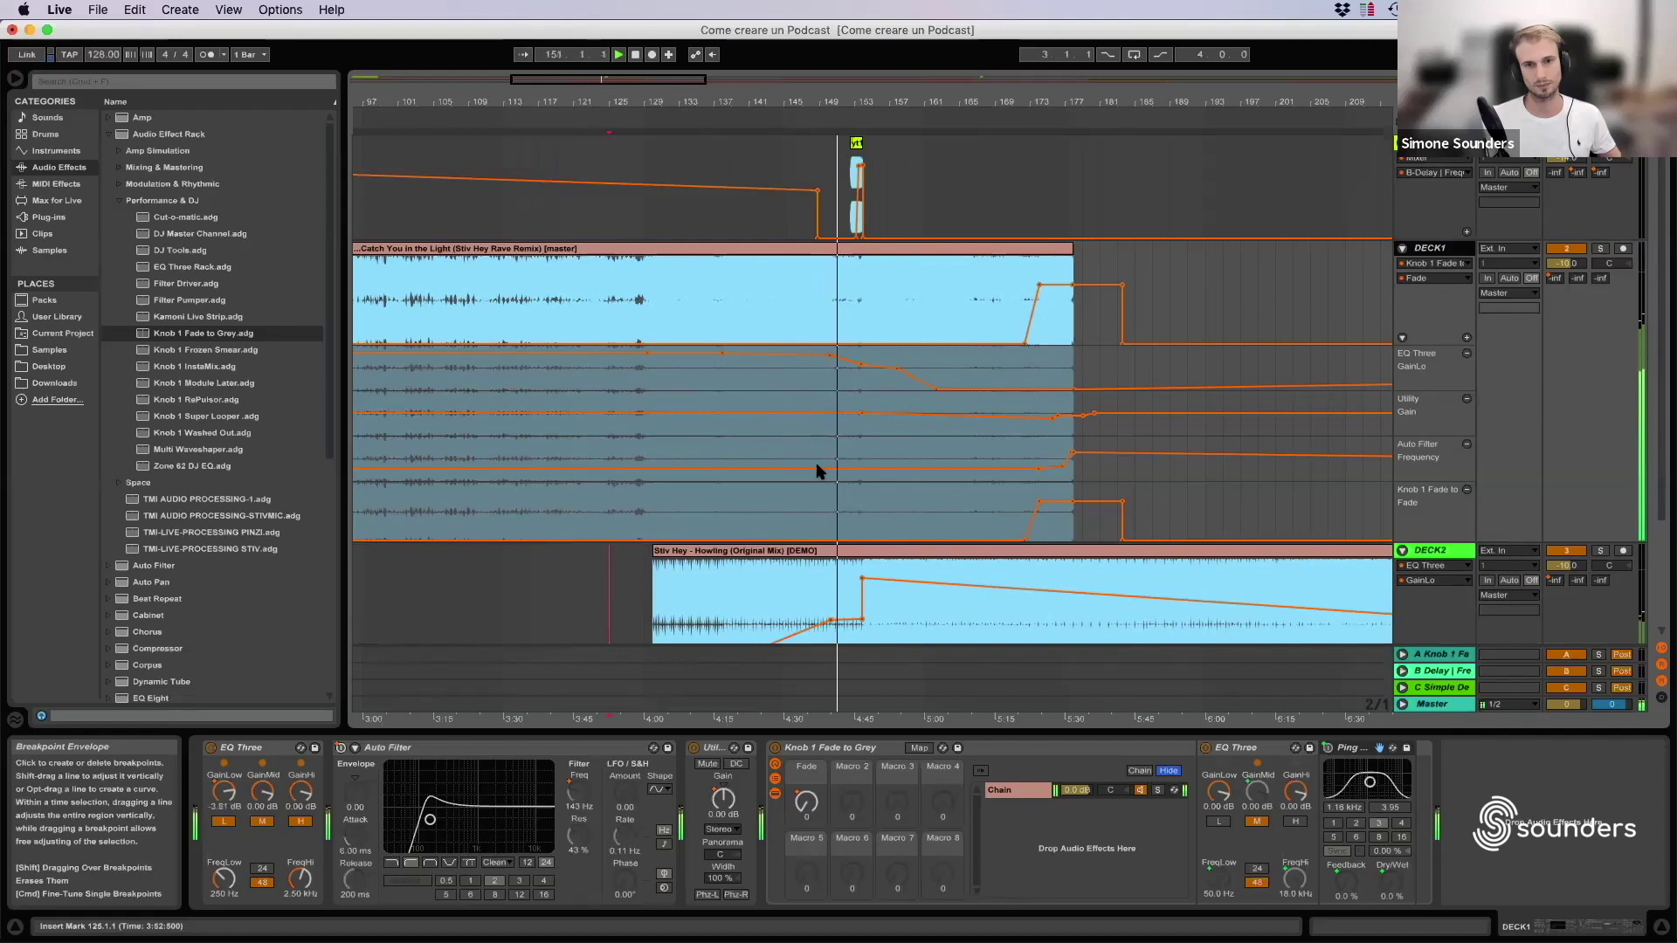
click(839, 285)
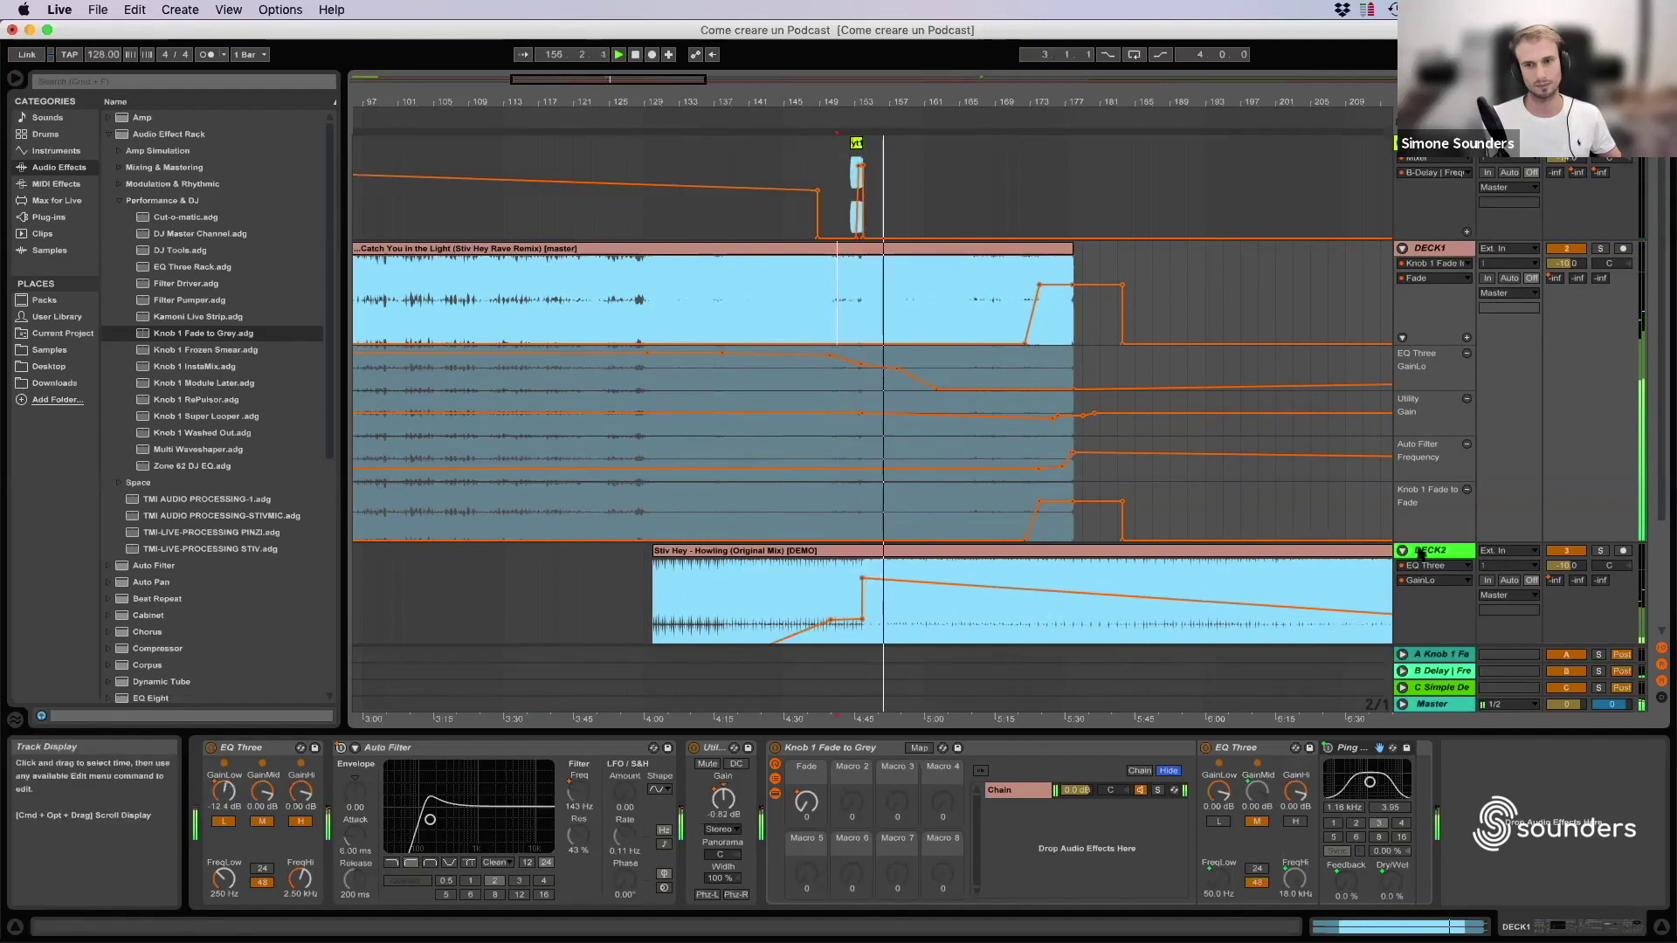
Display DECK2's devices and compare its EQ Three GainLow automation with DECK1's during the bass swap.
scroll(1422, 548, down, 1)
scroll(1422, 549, down, 3)
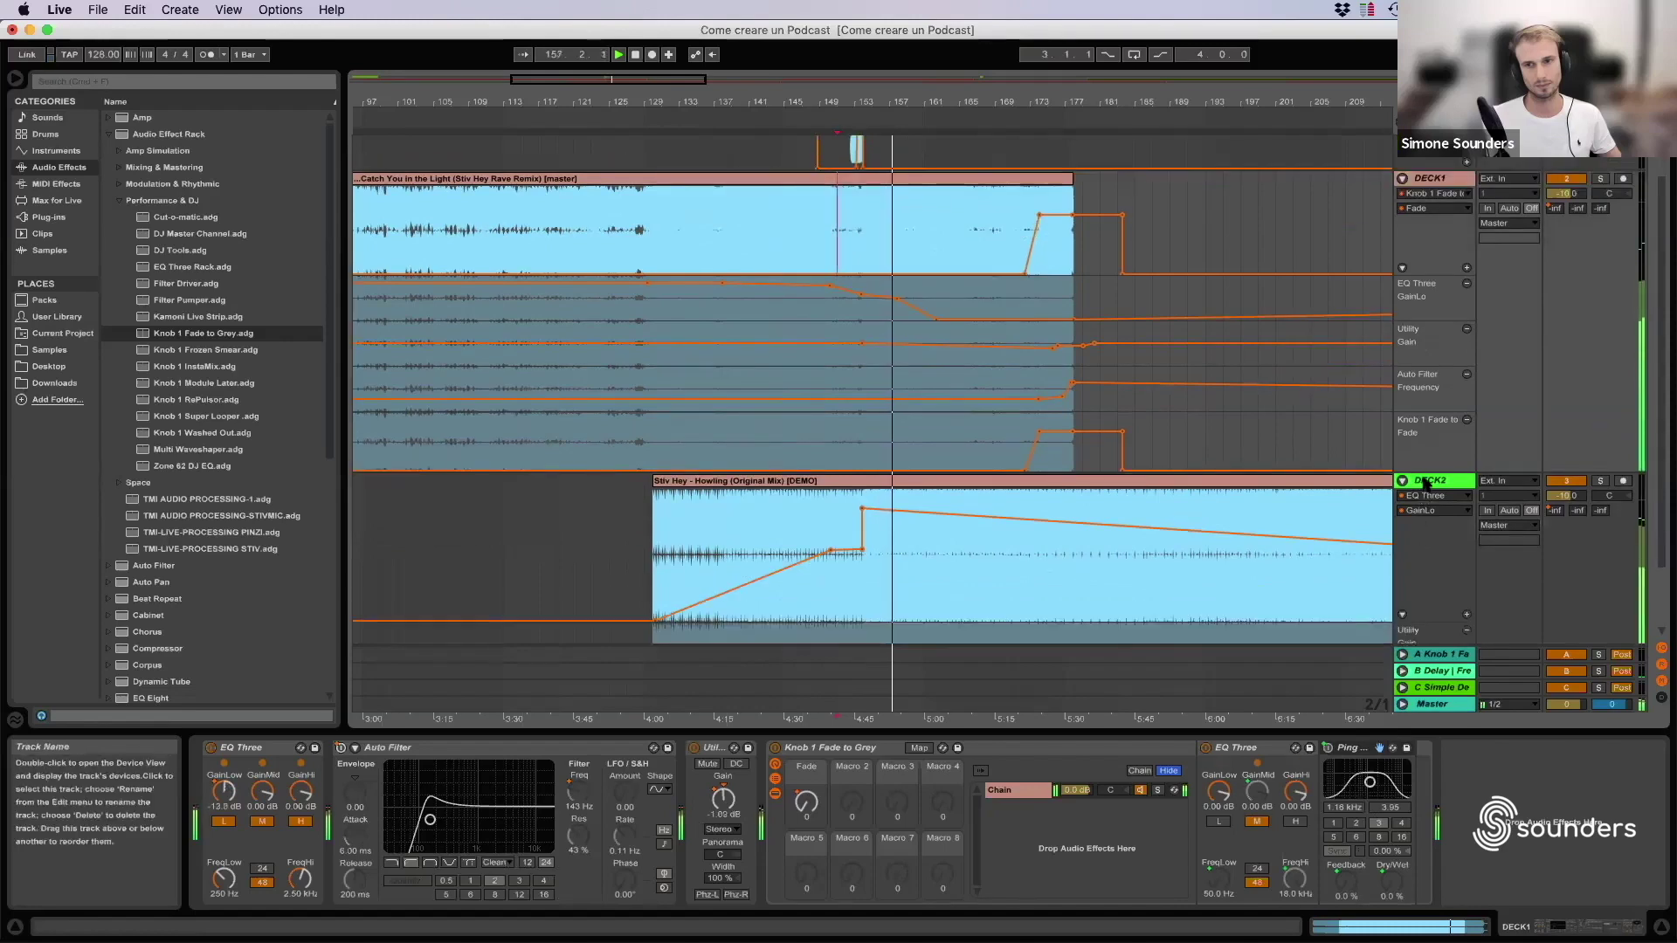
click(1155, 603)
scroll(1031, 590, down, 1)
click(894, 577)
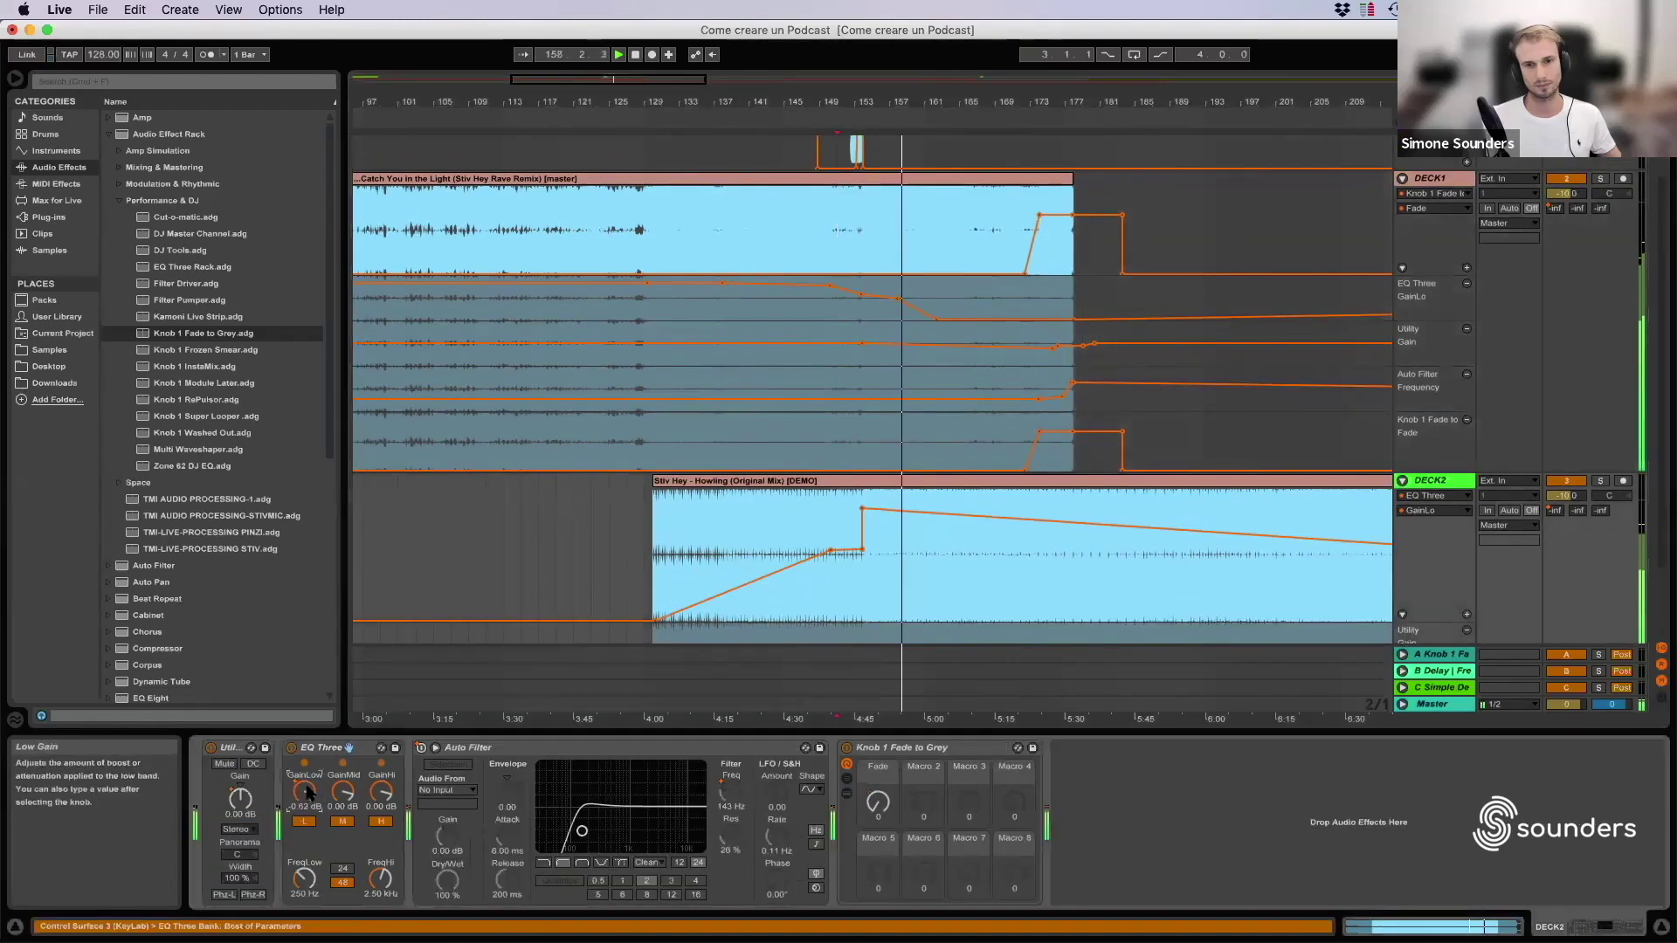
scroll(894, 576, down, 3)
scroll(895, 572, up, 6)
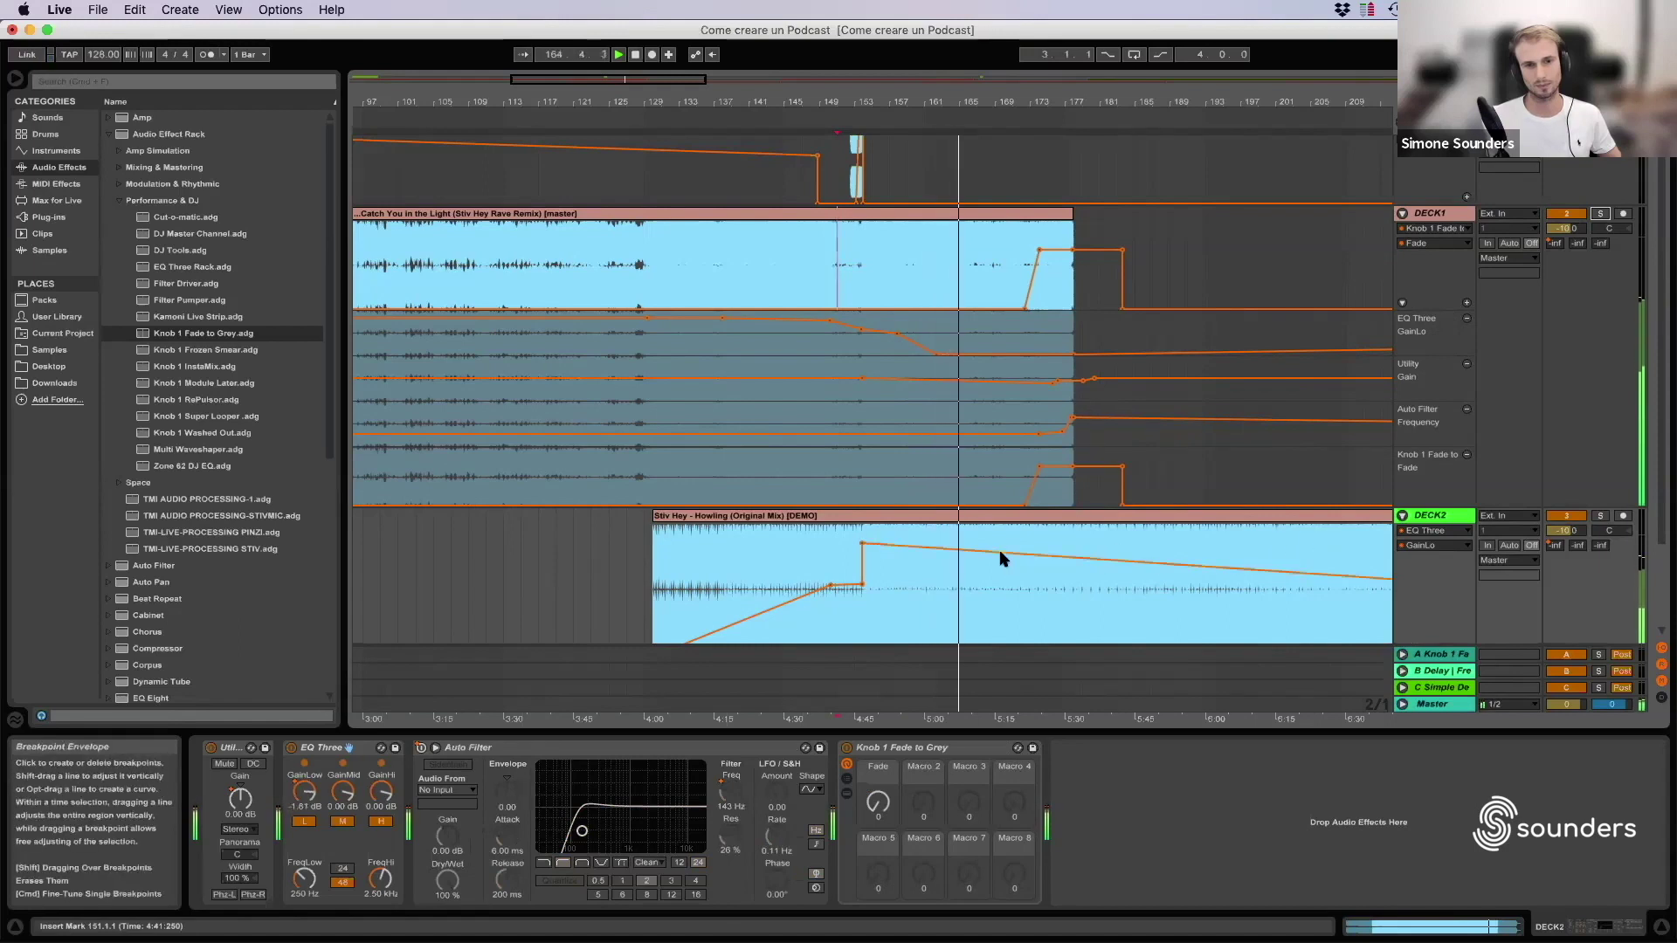
Add a breakpoint to DECK2's GainLow automation and level the curve so it stays flat until just past the Howling clip's end.
click(1088, 552)
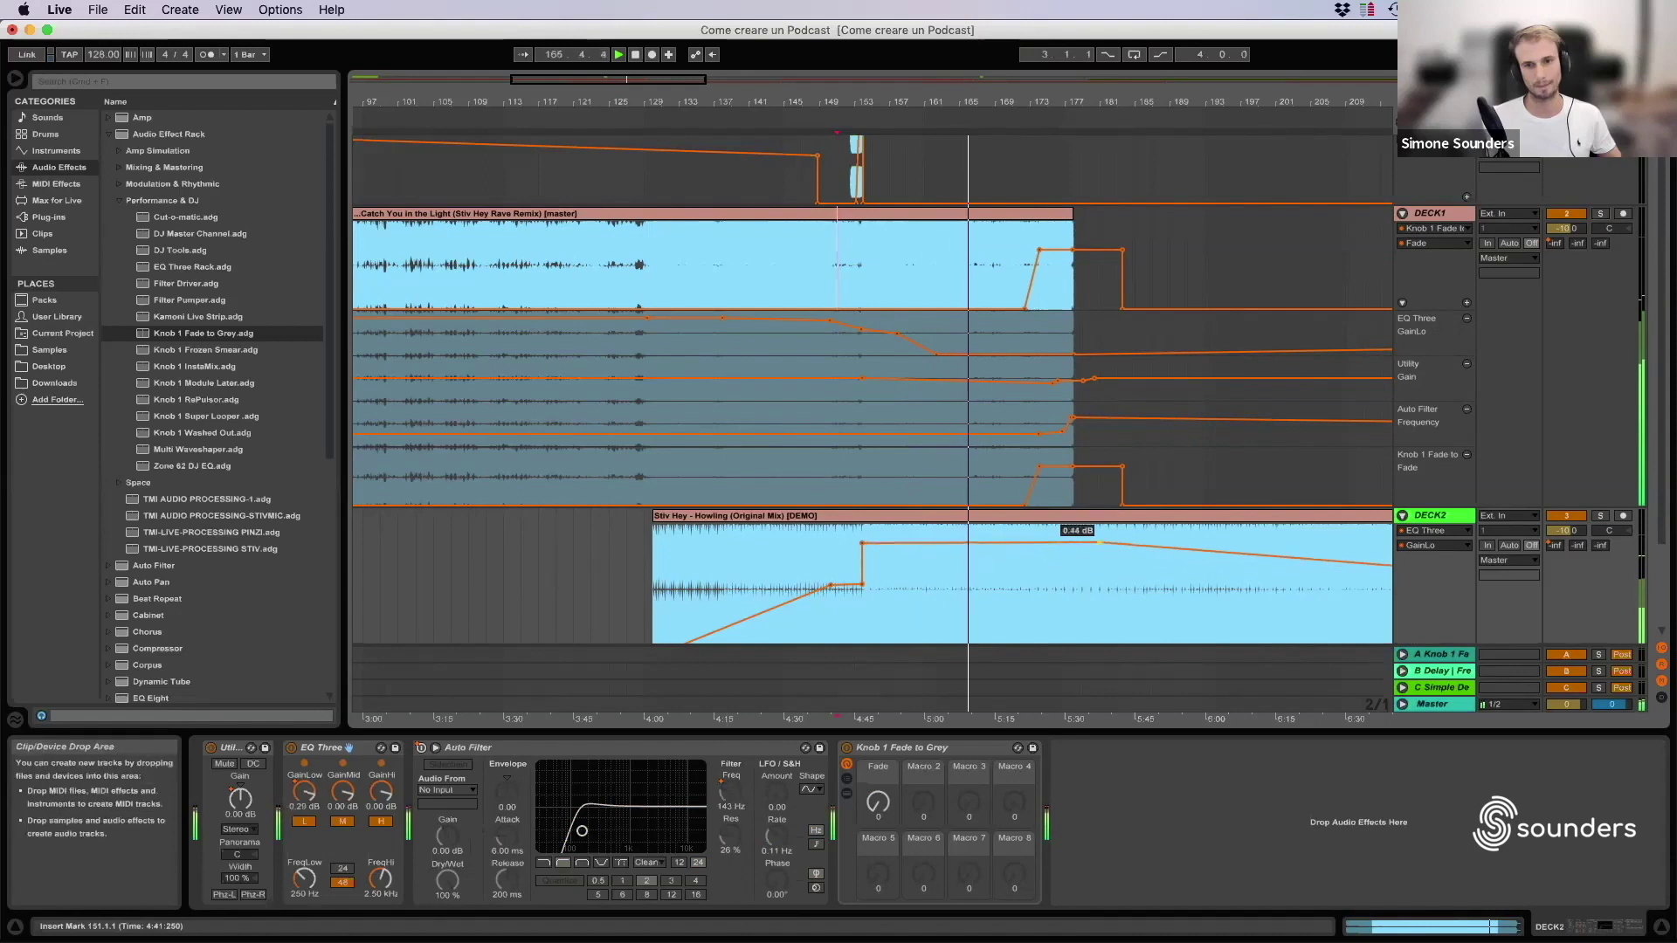
drag(1087, 551, 1104, 543)
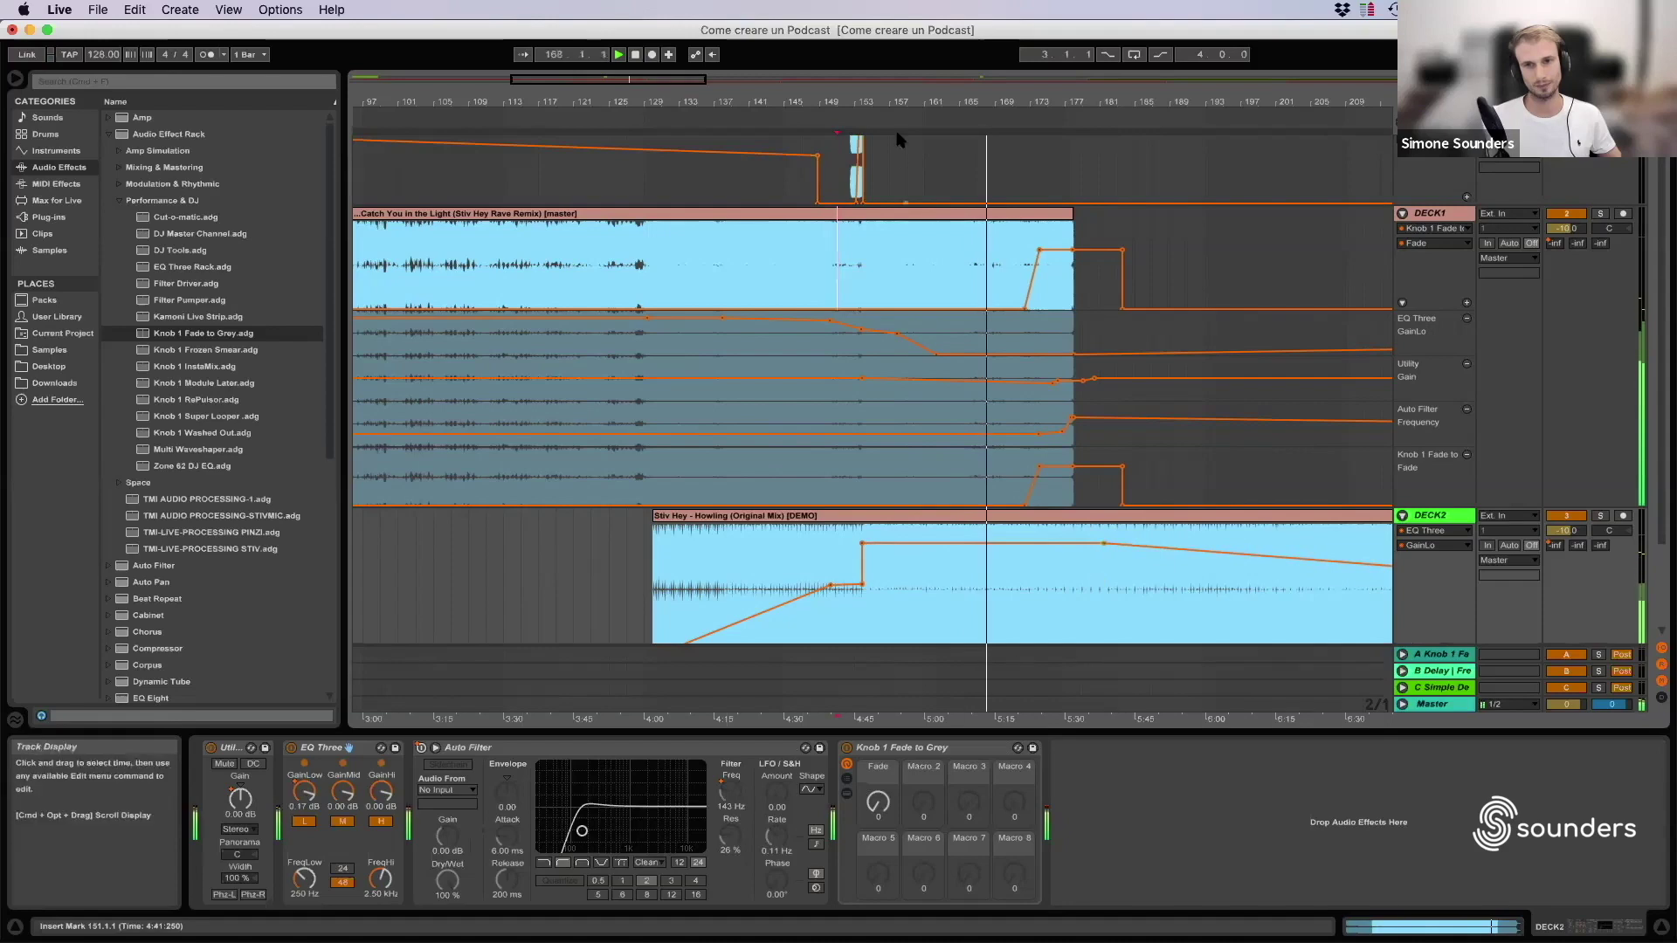
drag(661, 79, 772, 84)
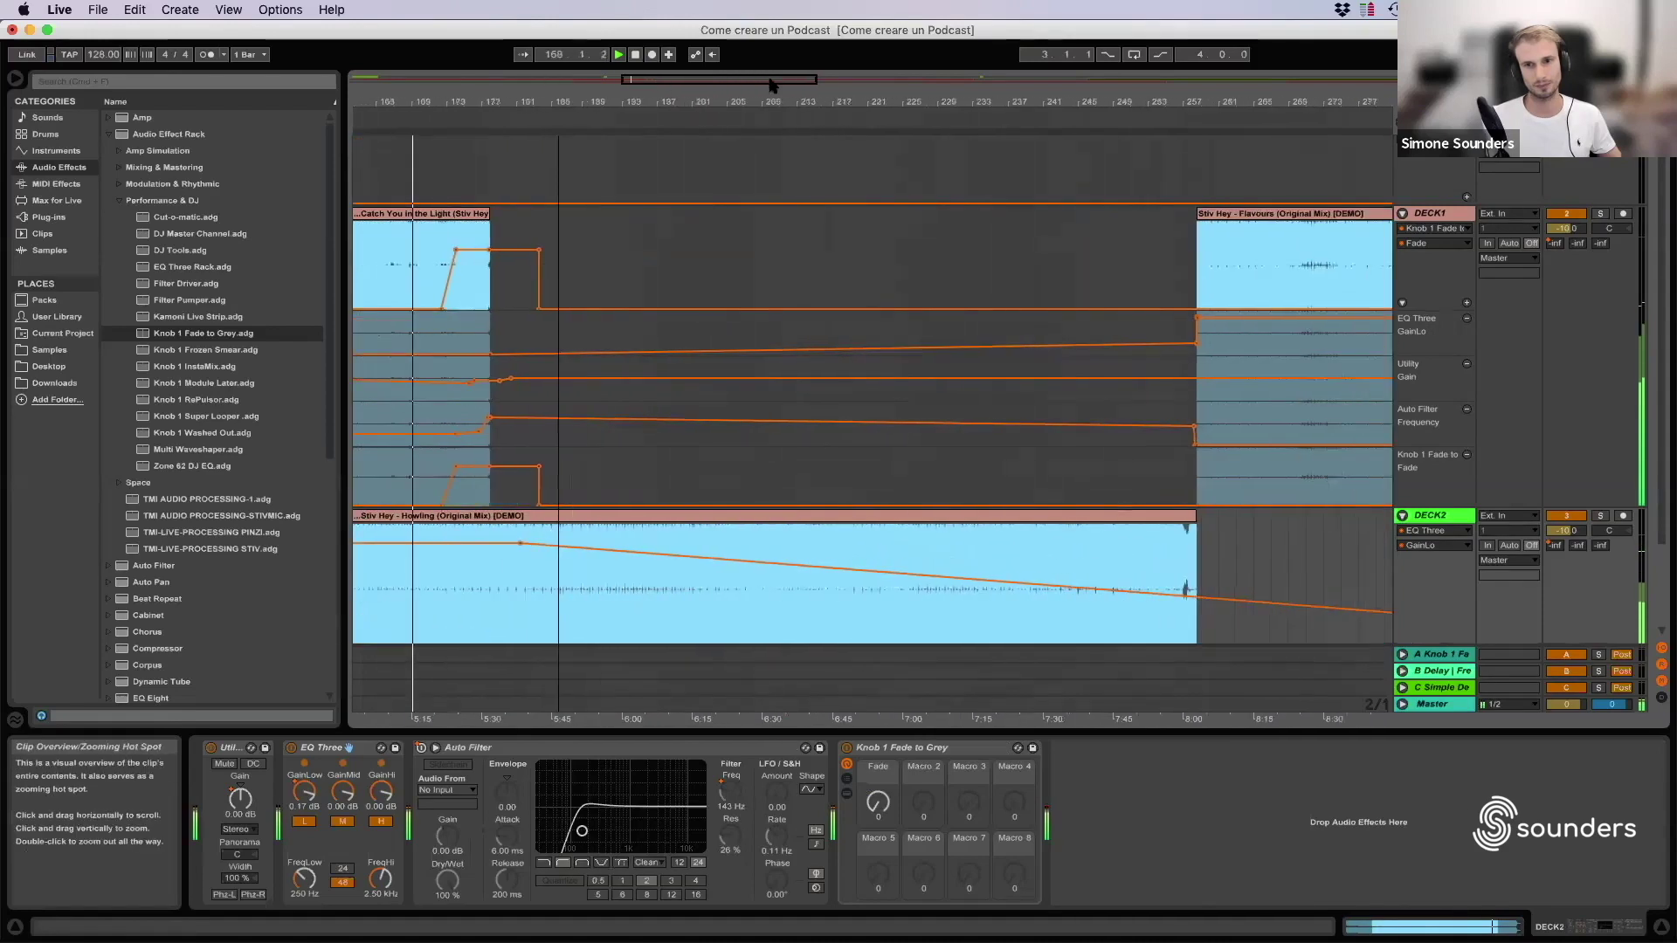
drag(1222, 599, 1217, 544)
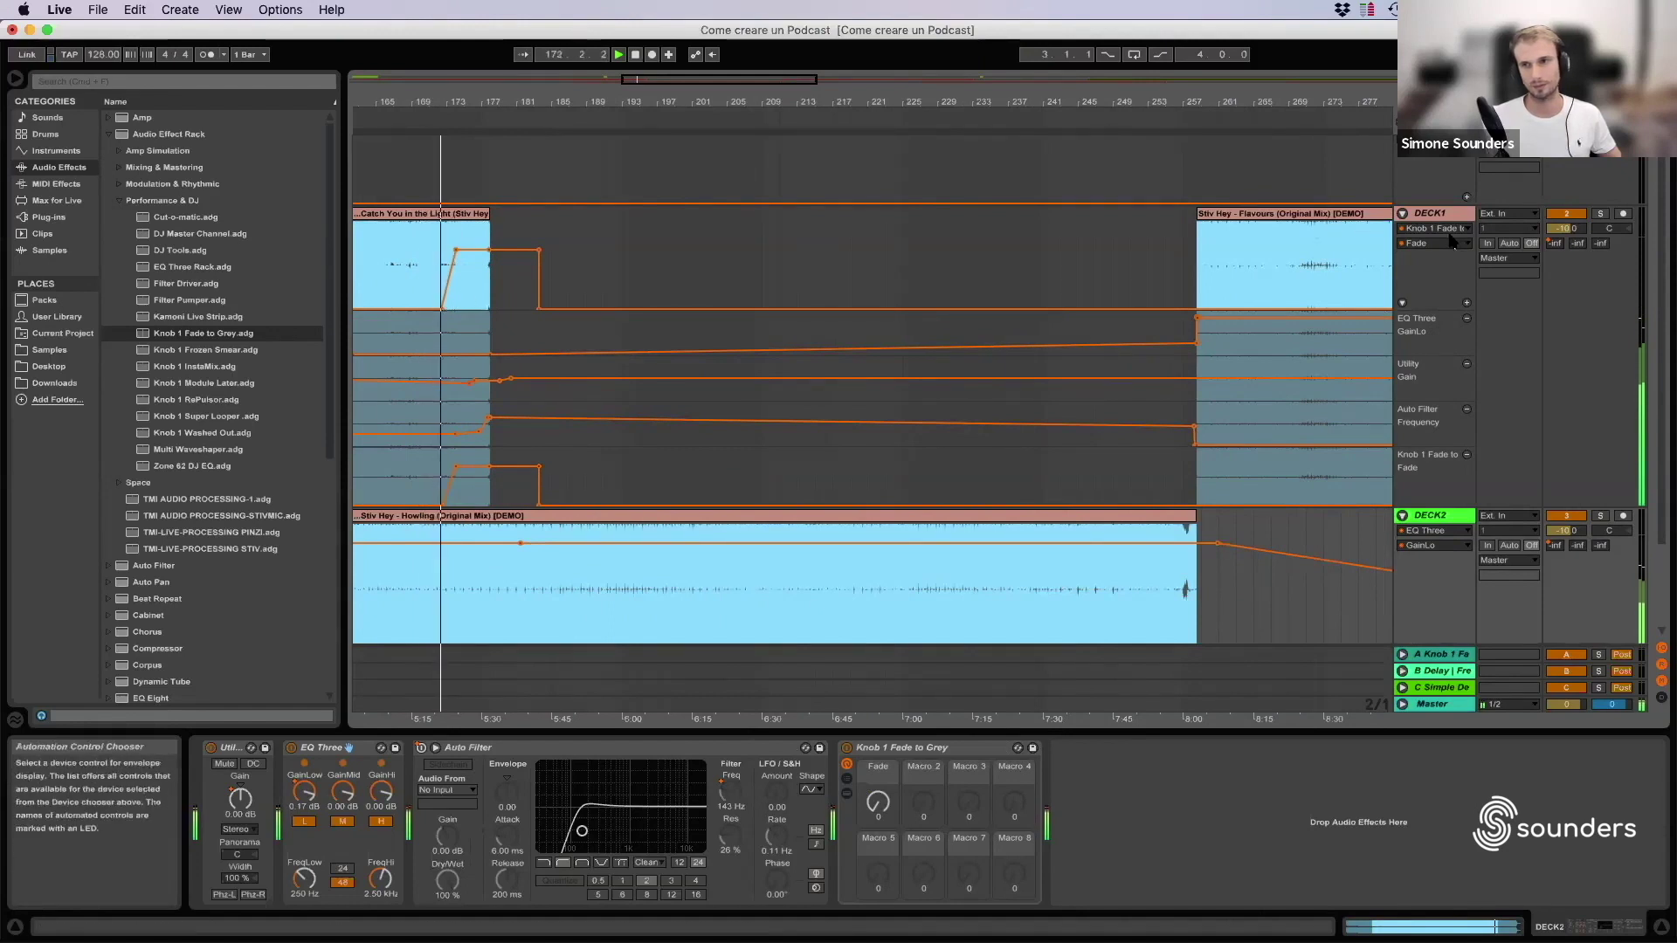
Display DECK1's devices and replay the end of Catch You in the Light, briefly soloing DECK1 to audition its Fade and filter automation.
click(1189, 238)
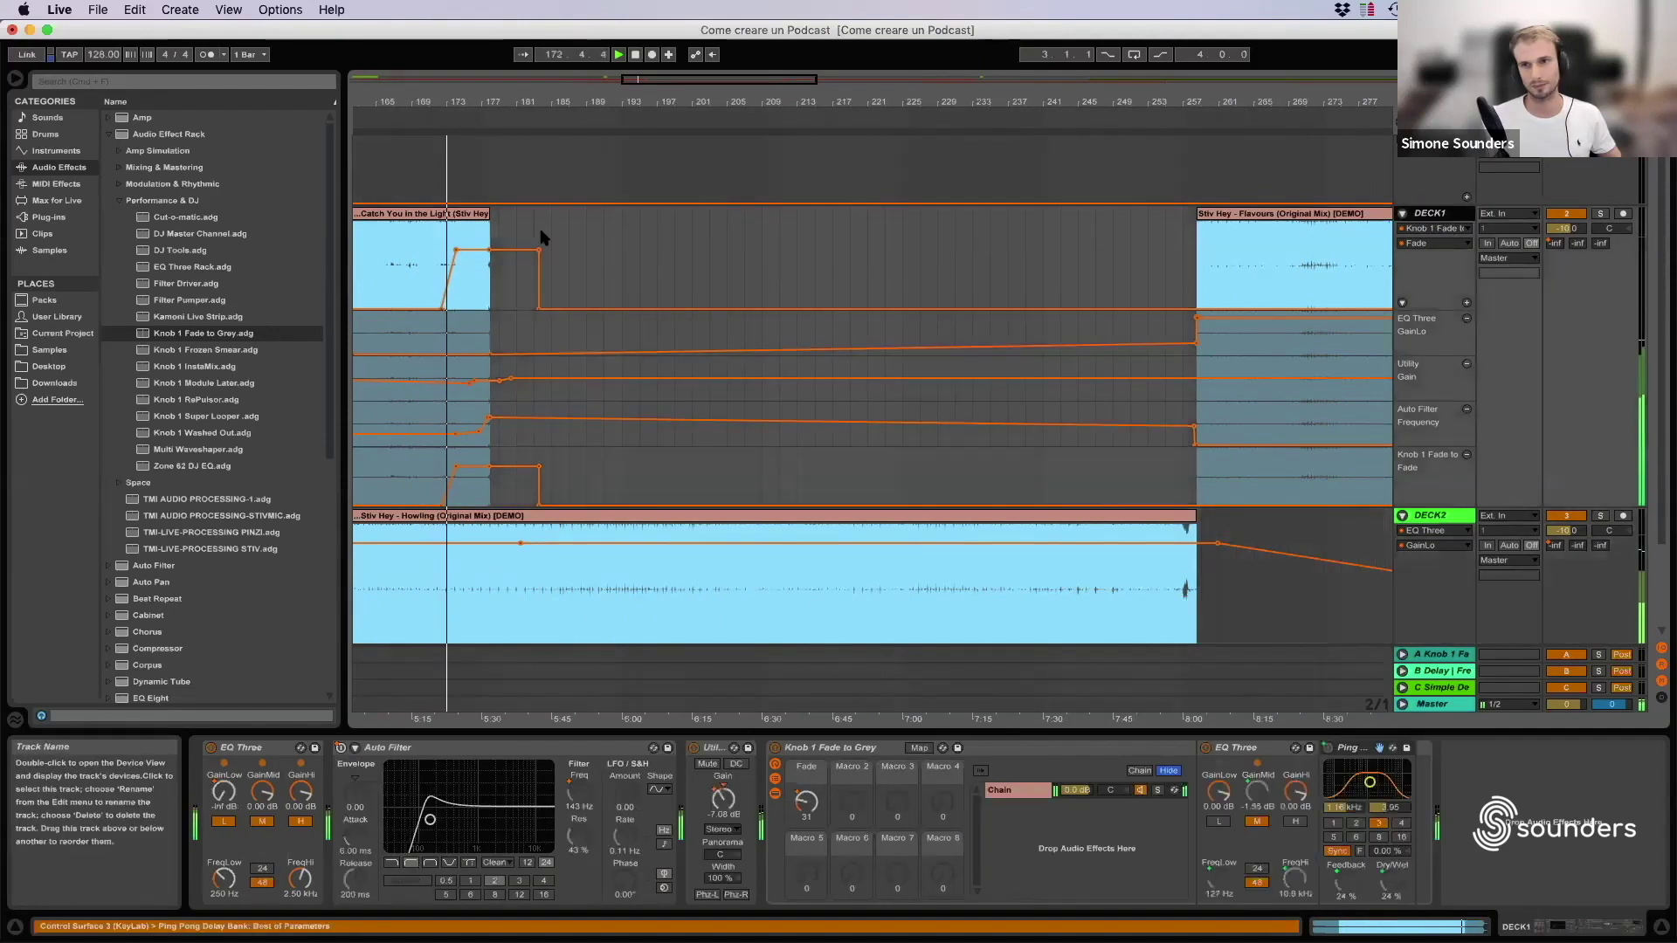
click(476, 419)
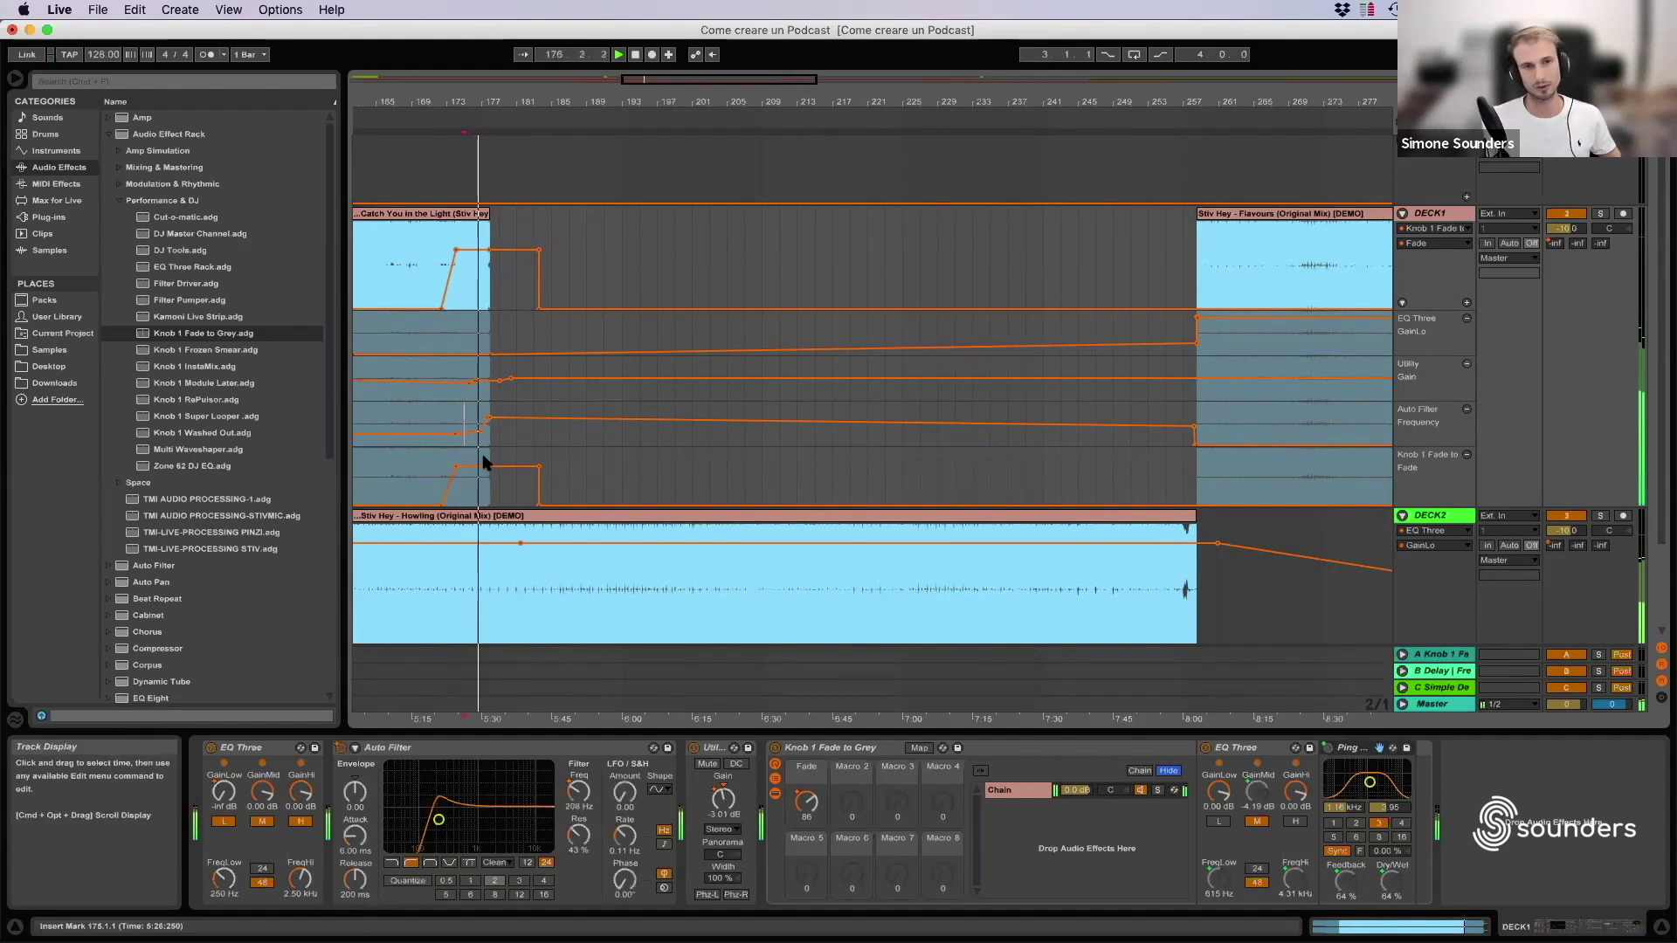
click(1601, 214)
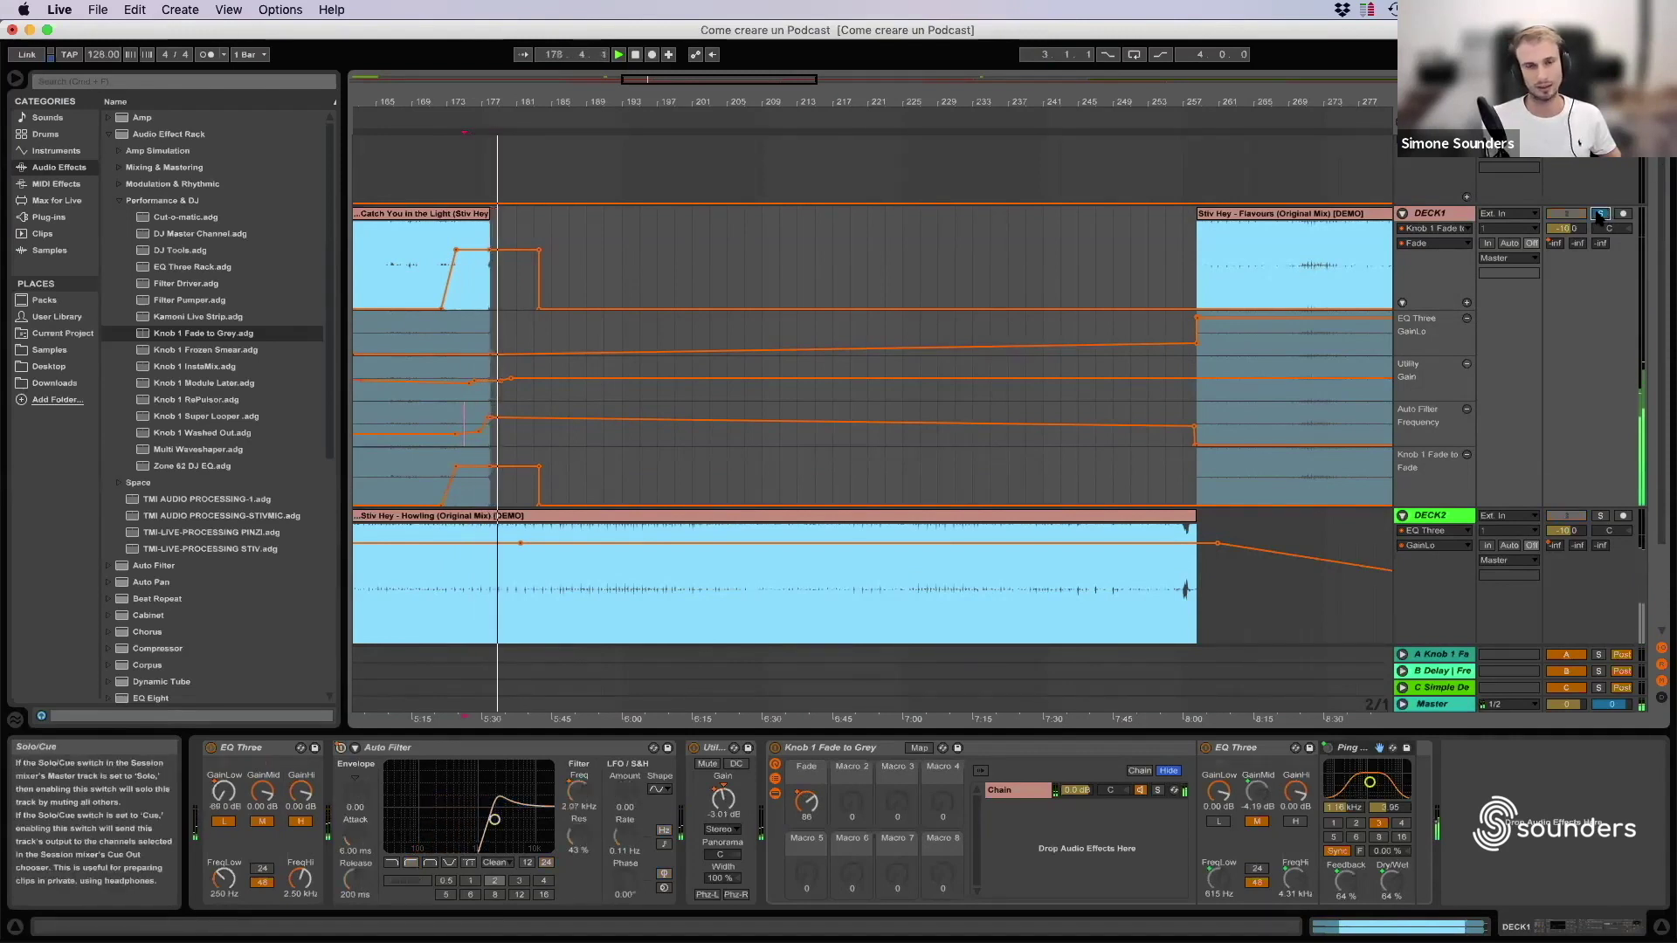
click(467, 302)
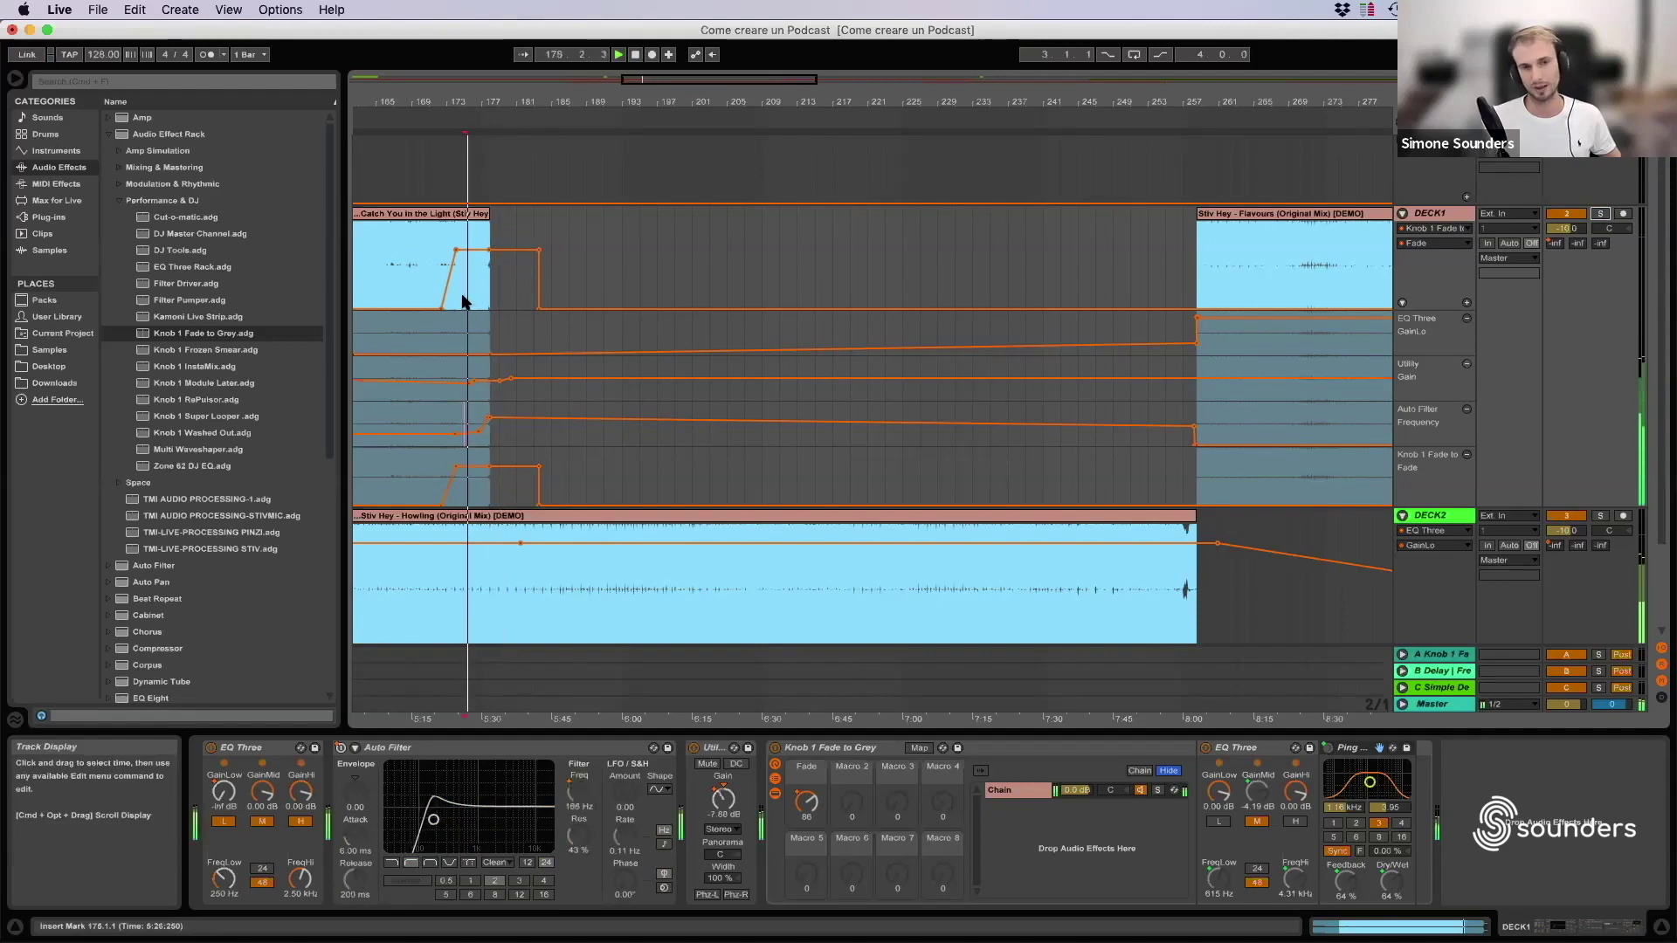